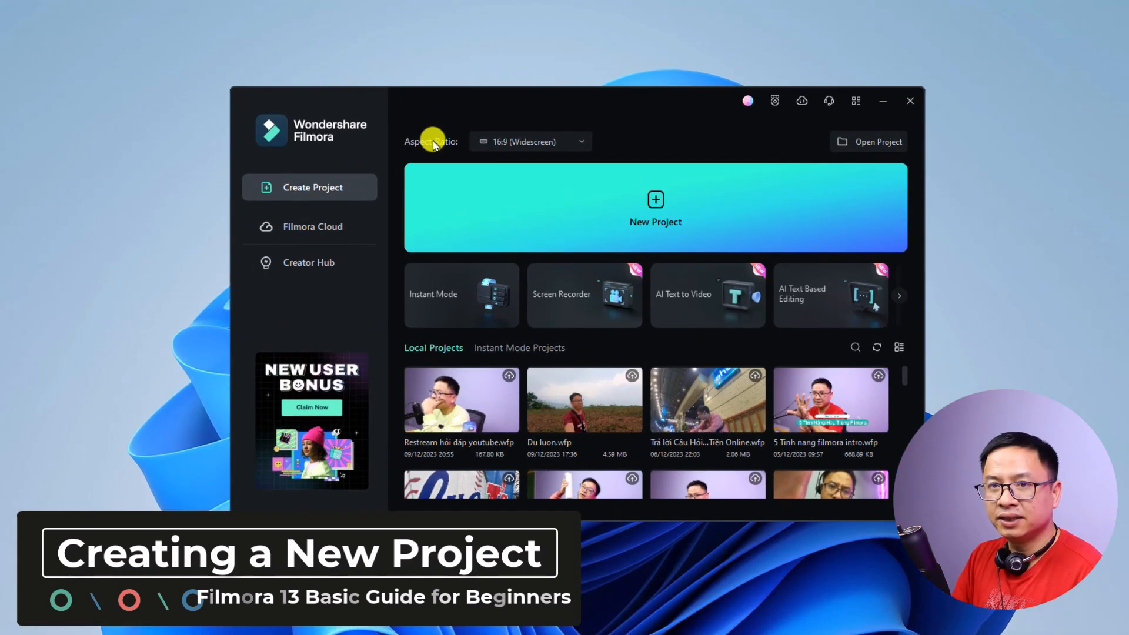
Create a new project with the 16:9 (Widescreen) aspect ratio and set the workspace layout to Classic
{"action": "left_click", "coordinate": [575, 143]}
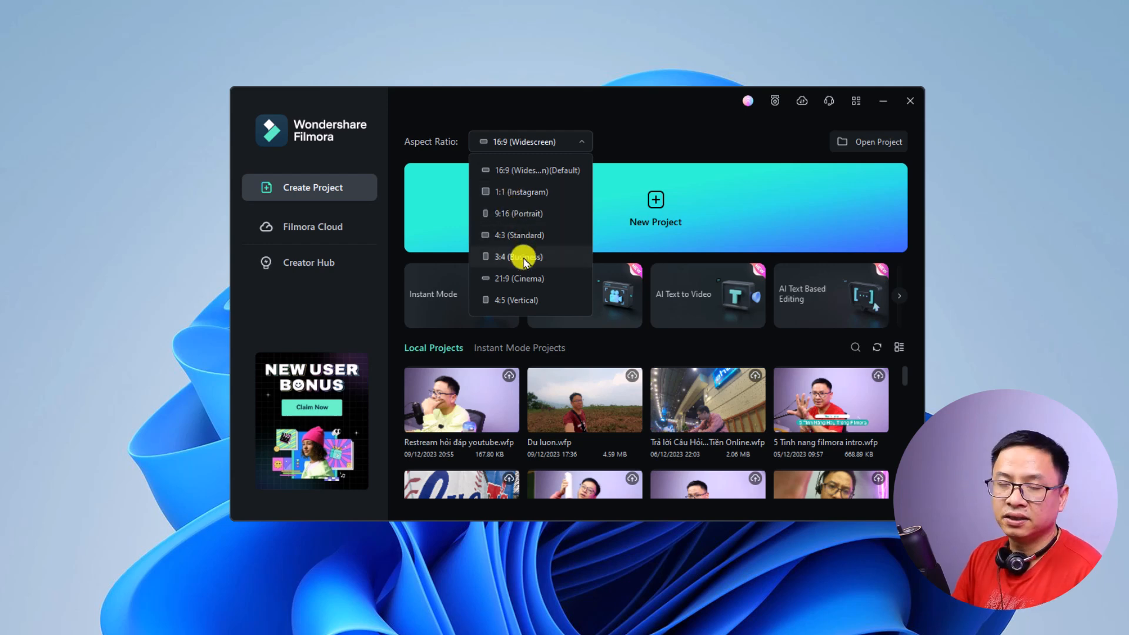
{"action": "left_click", "coordinate": [510, 173]}
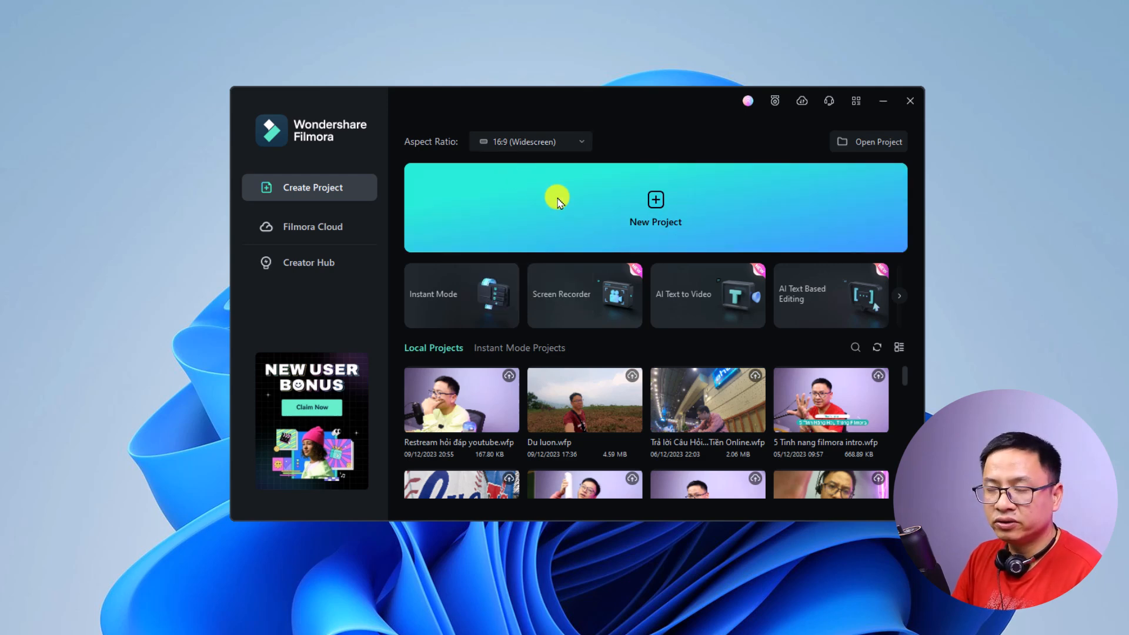
{"action": "left_click", "coordinate": [657, 210]}
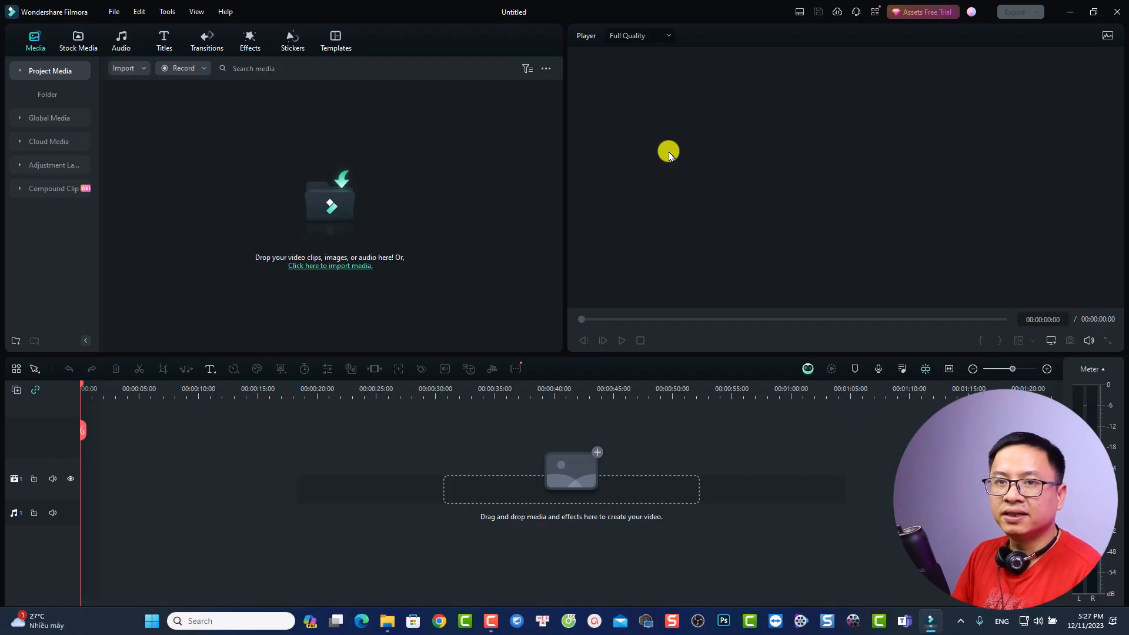
{"action": "left_click", "coordinate": [801, 12]}
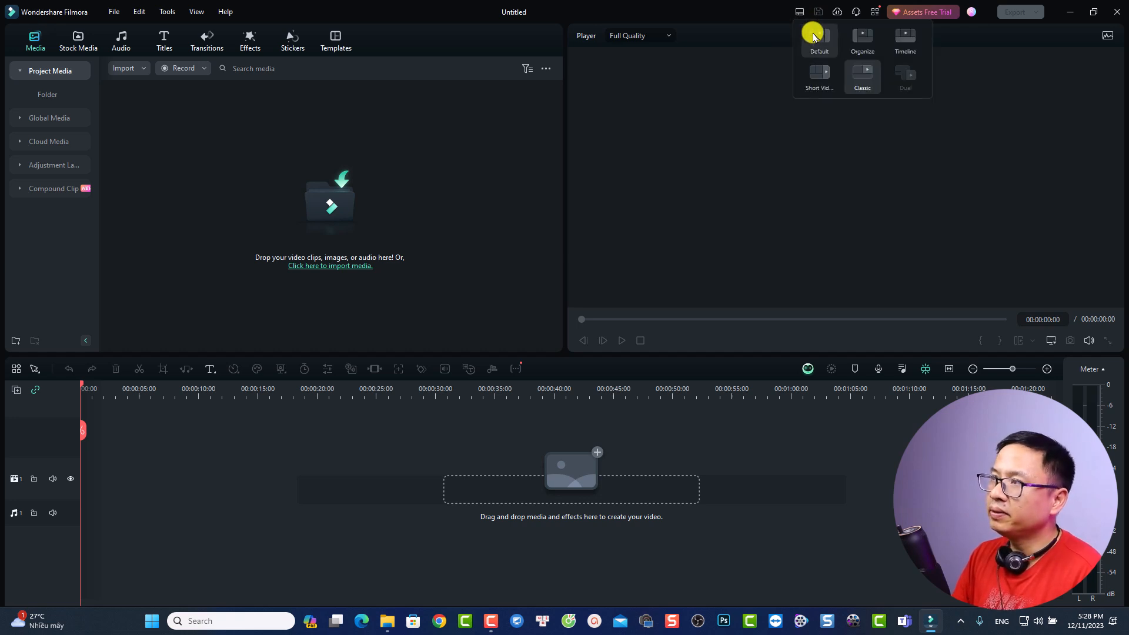
{"action": "left_click", "coordinate": [861, 75]}
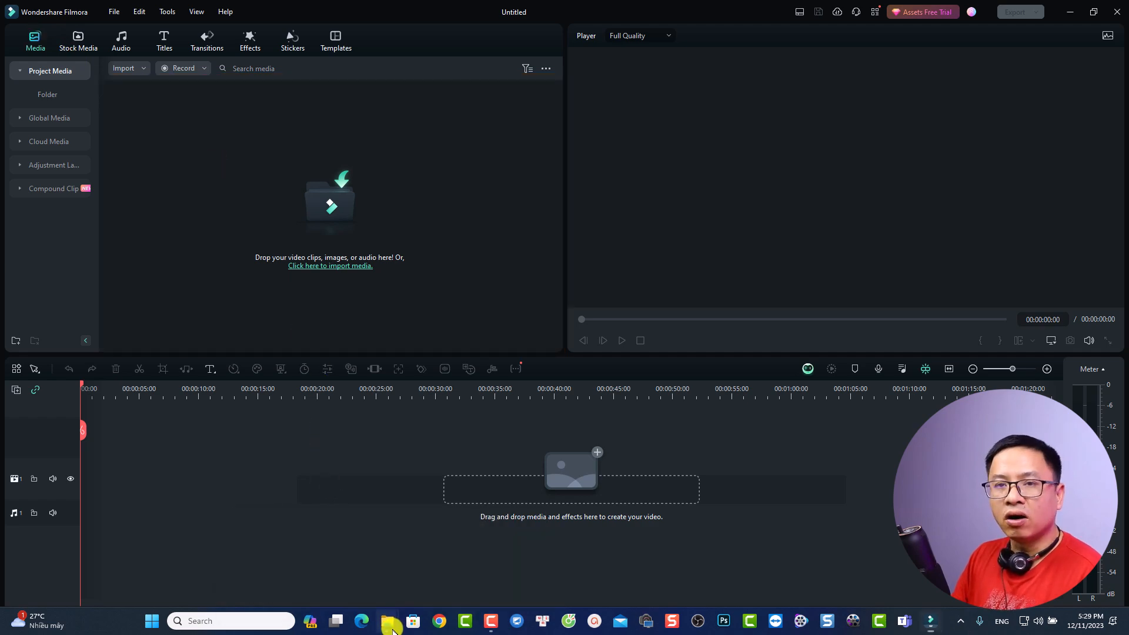
Switch to the File Explorer Desktop window and open the Video folder inside How to Work with Media in Filmora 13
{"action": "mouse_move", "coordinate": [393, 631]}
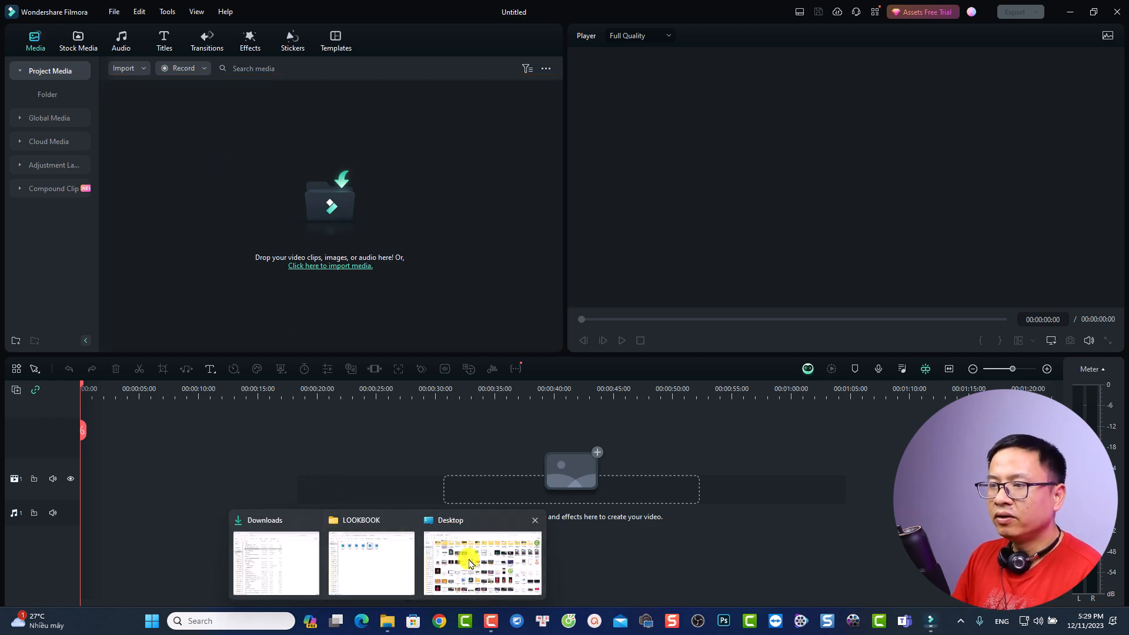
{"action": "left_click", "coordinate": [483, 562]}
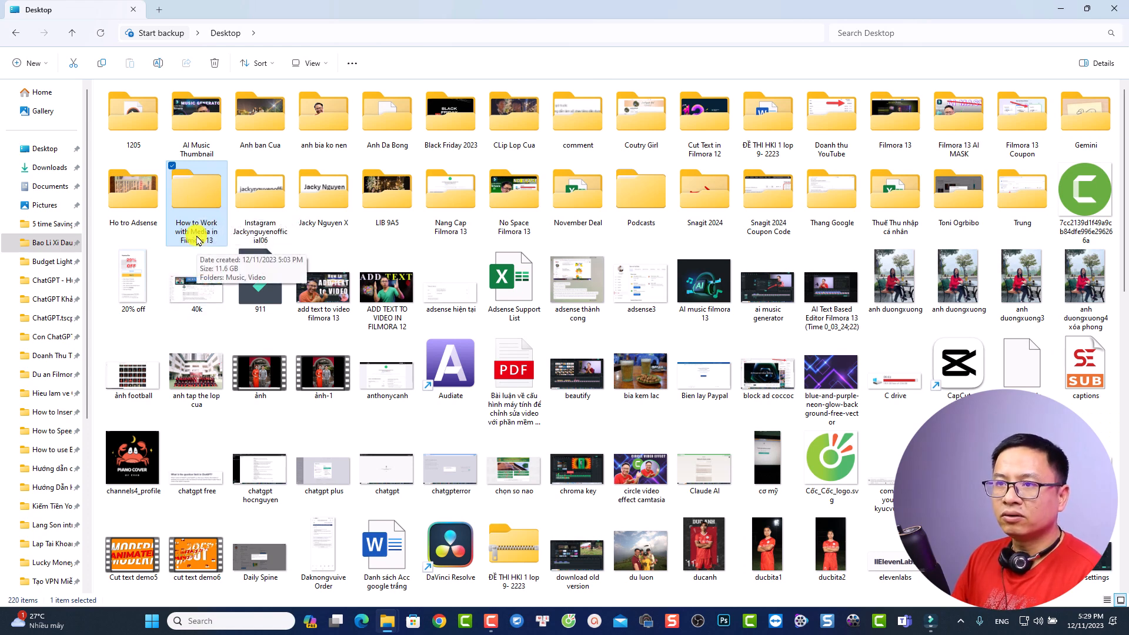
{"action": "double_click", "coordinate": [197, 201]}
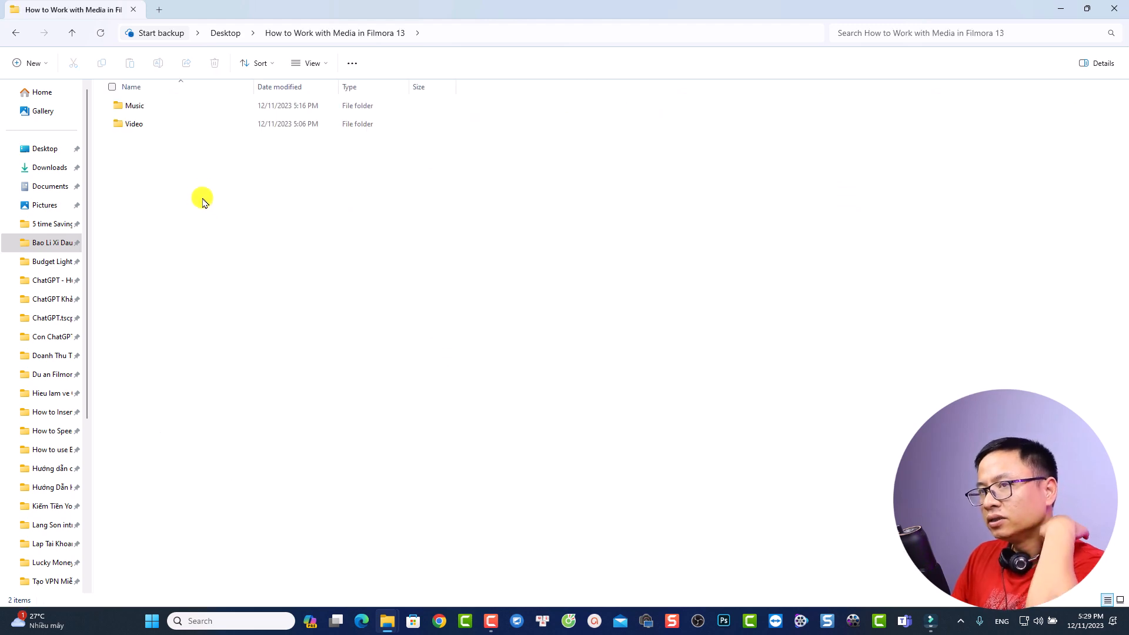
{"action": "double_click", "coordinate": [147, 130]}
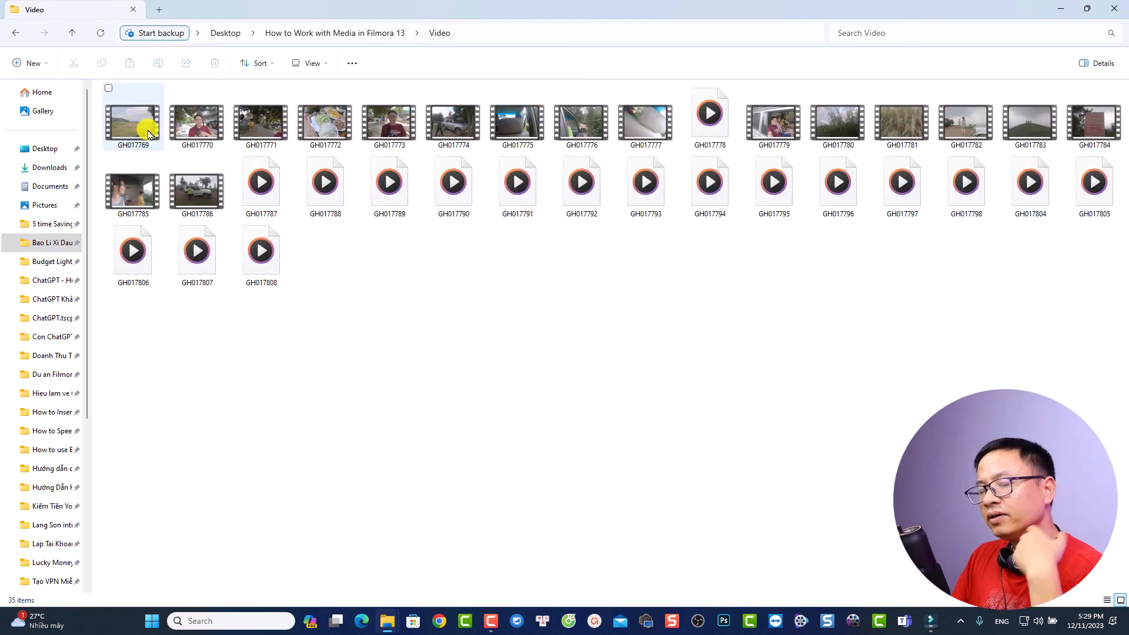
Import clips GH017769, GH017770 and GH017771 from the Video folder into the project media without creating proxy files
{"action": "left_click", "coordinate": [147, 127]}
{"action": "left_click", "coordinate": [212, 124], "text": "ctrl"}
{"action": "left_click", "coordinate": [276, 135], "text": "ctrl"}
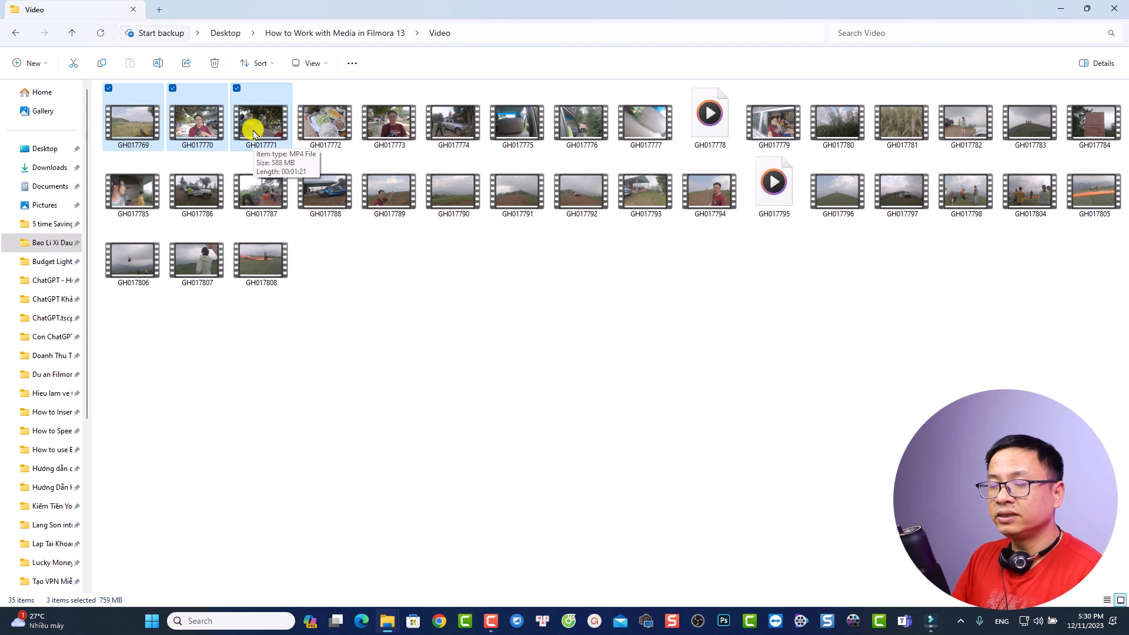
{"action": "left_click_drag", "start_coordinate": [253, 134], "coordinate": [320, 213]}
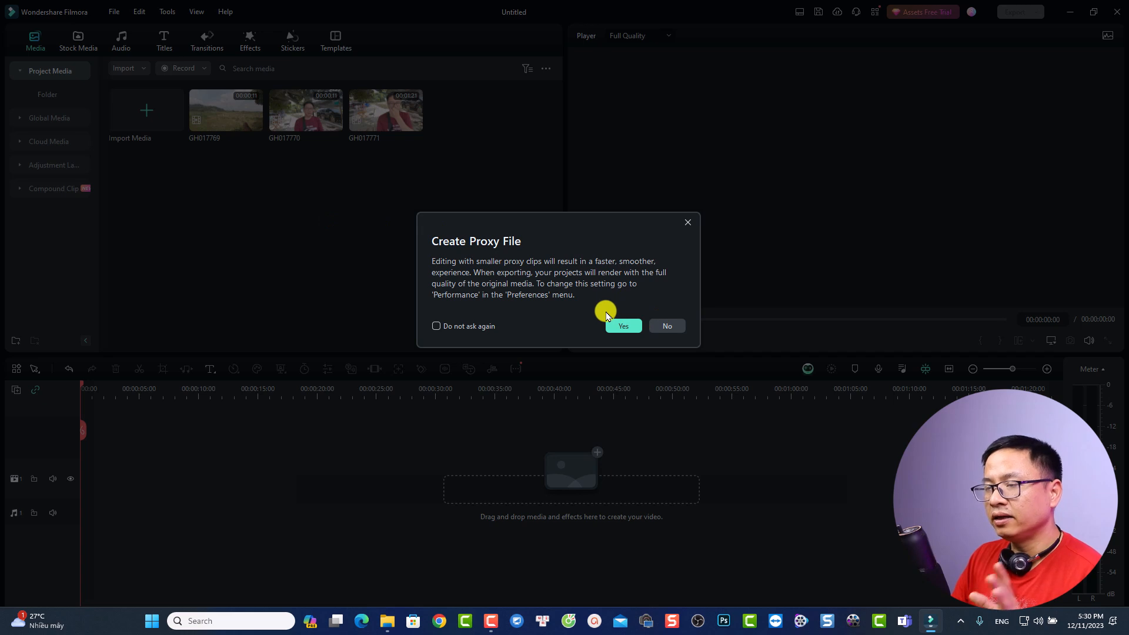
{"action": "left_click", "coordinate": [627, 326]}
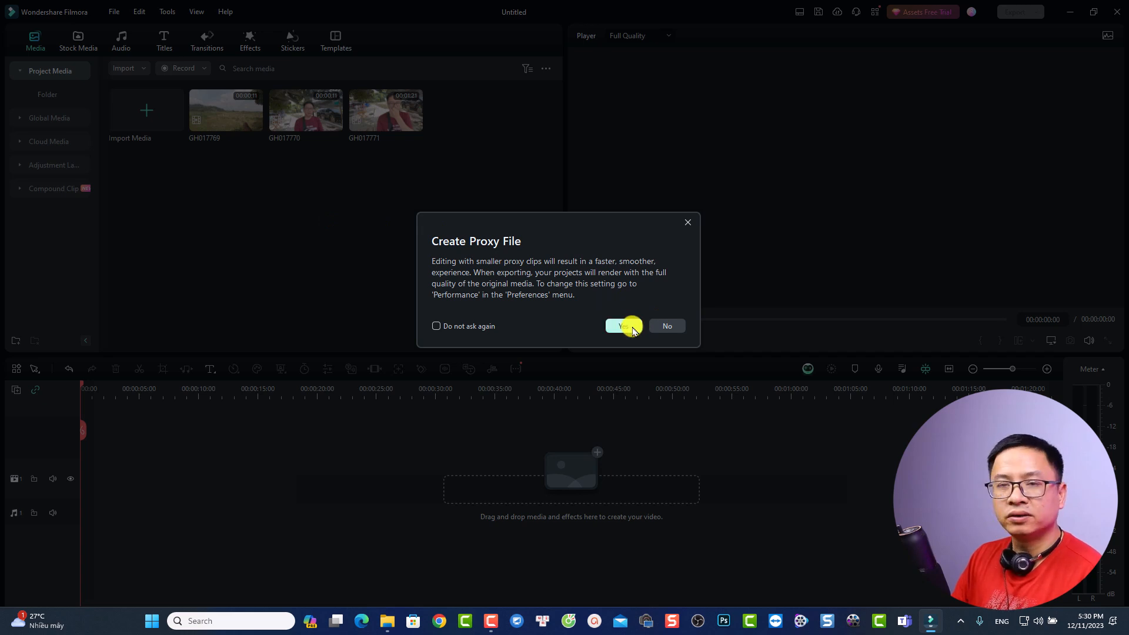
{"action": "left_click", "coordinate": [671, 327]}
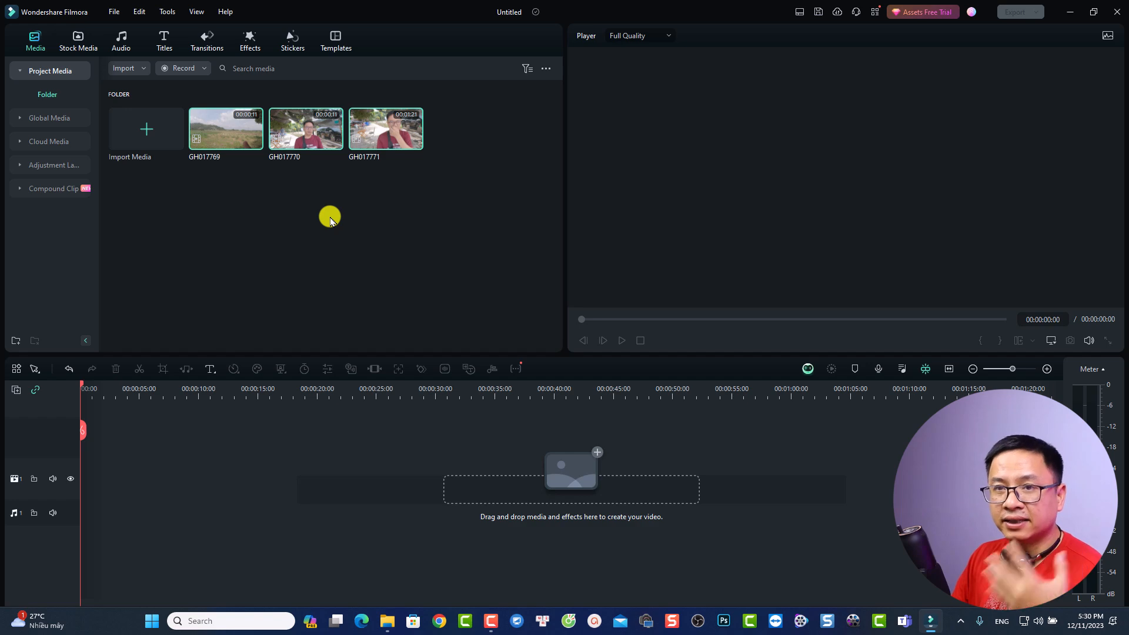
Import the Wandering Soul audio file from the Music folder inside How to Work with Media in Filmora 13
{"action": "left_click", "coordinate": [139, 71]}
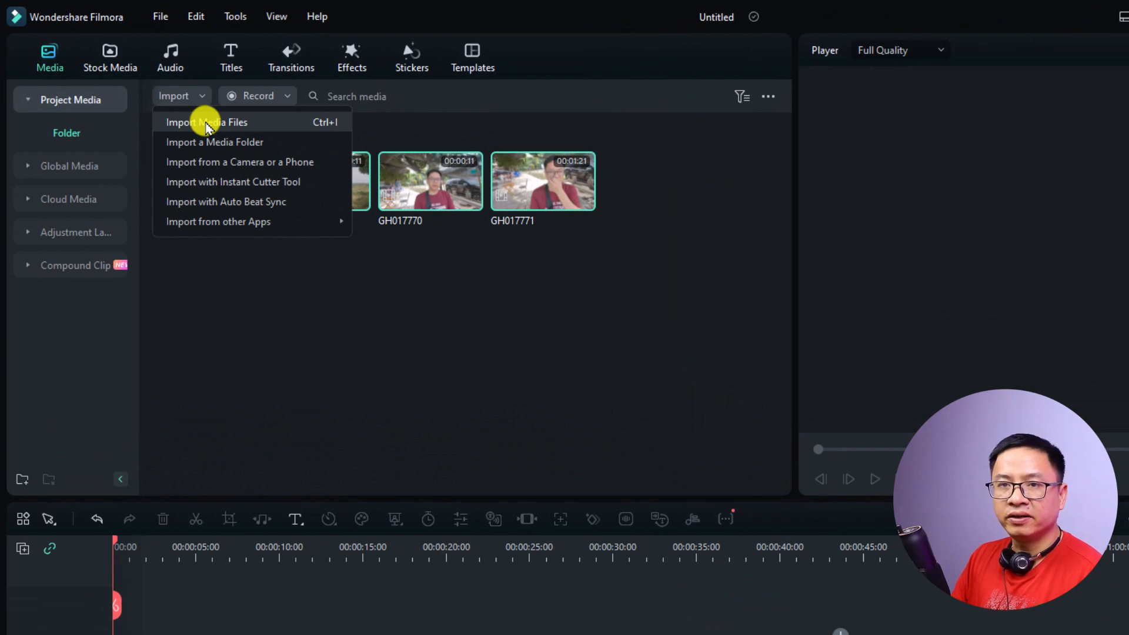
{"action": "left_click", "coordinate": [206, 122]}
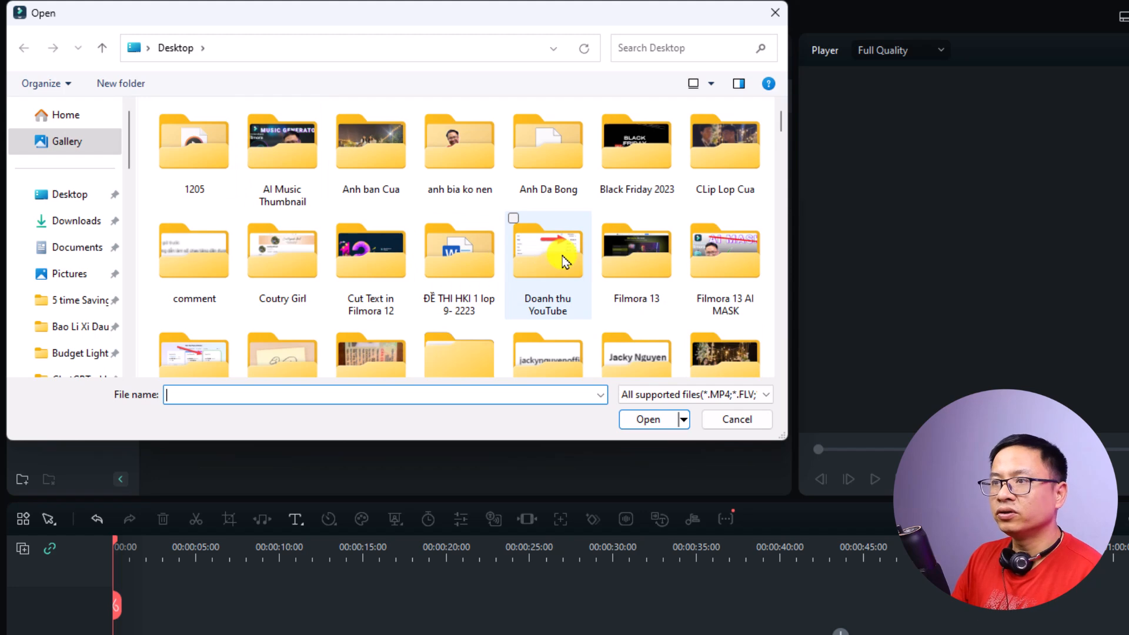
{"action": "scroll", "coordinate": [561, 259], "scroll_direction": "down", "scroll_amount": 1}
{"action": "double_click", "coordinate": [457, 310]}
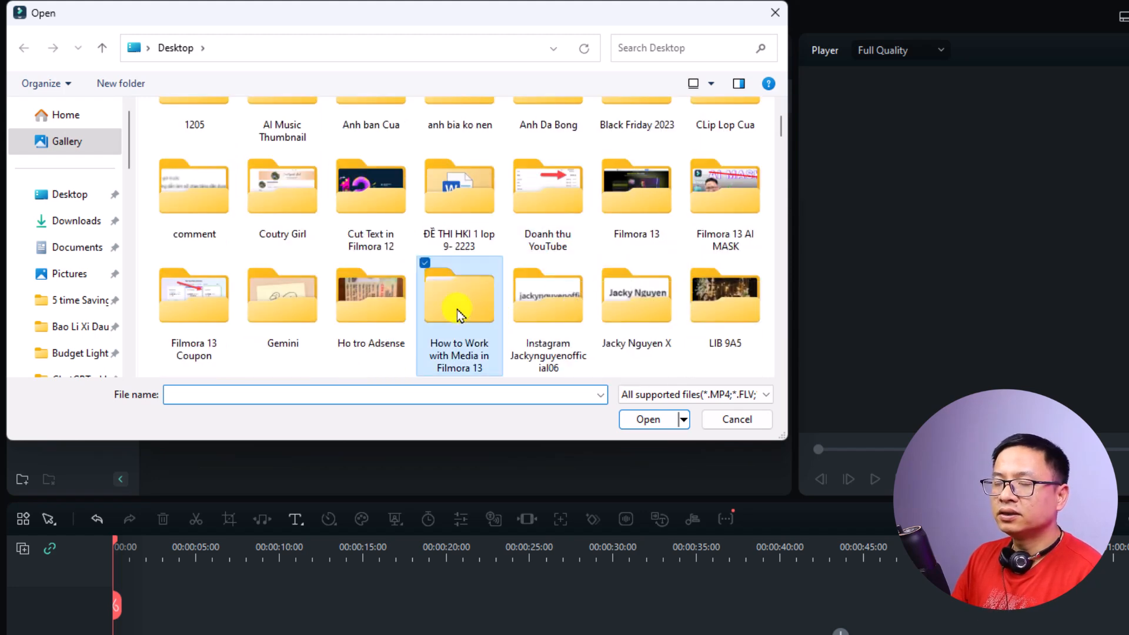
{"action": "left_click", "coordinate": [207, 139]}
{"action": "double_click", "coordinate": [209, 141]}
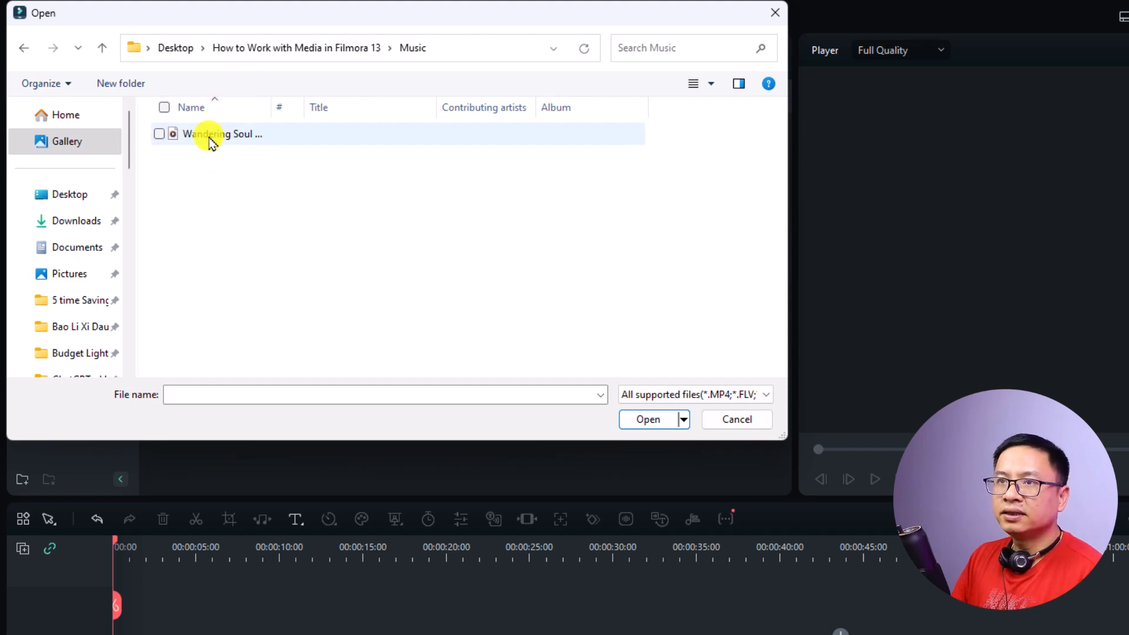
{"action": "left_click", "coordinate": [210, 139]}
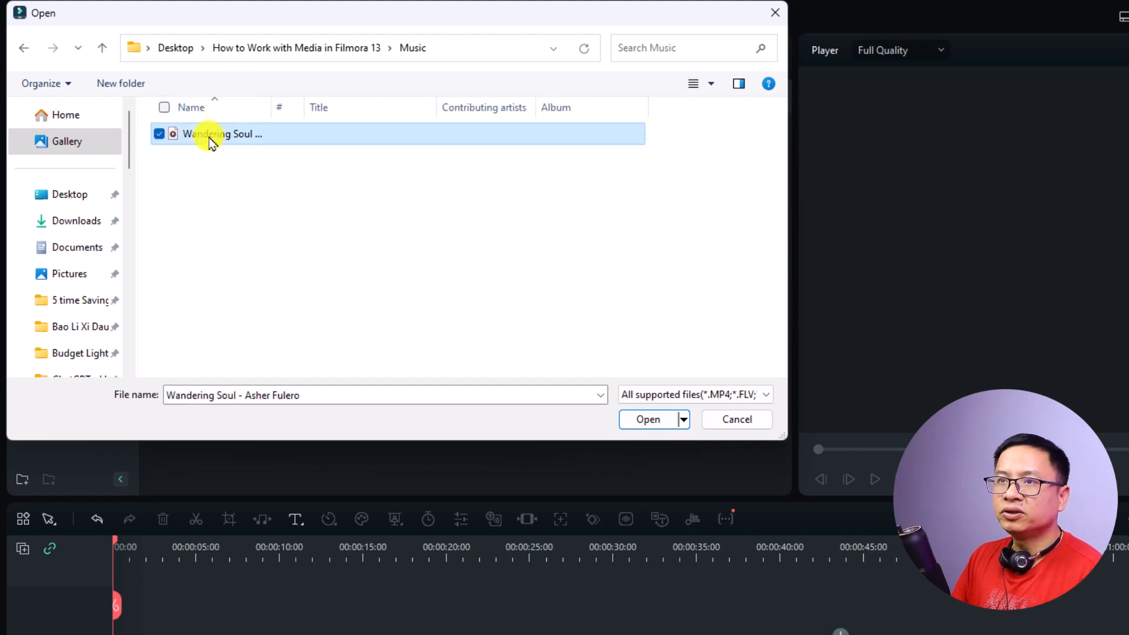
{"action": "left_click", "coordinate": [647, 420]}
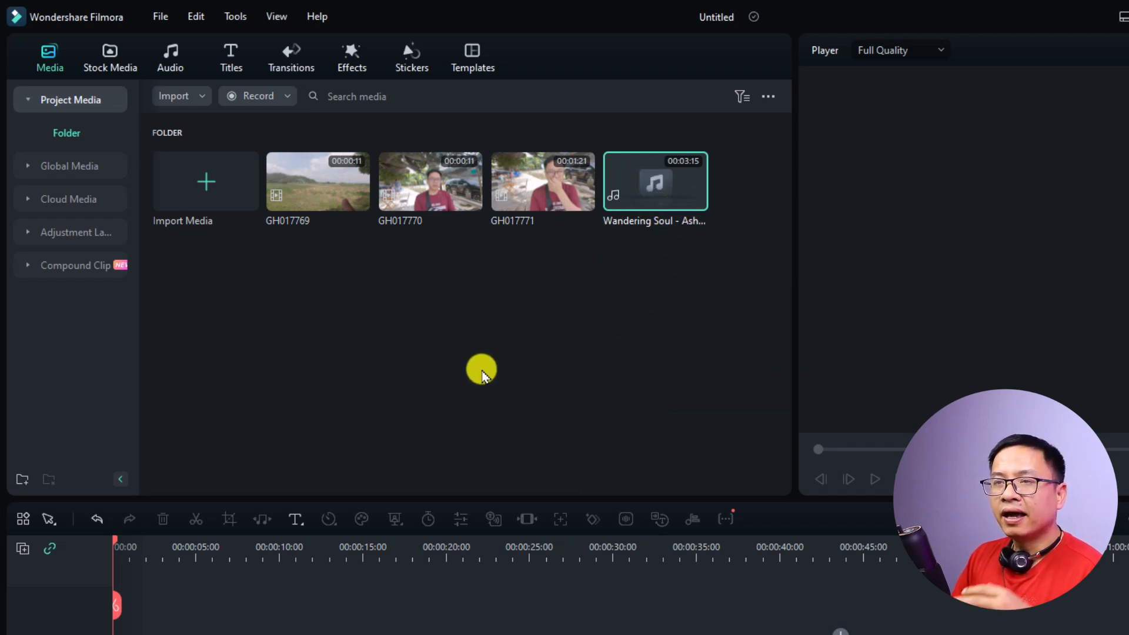
{"action": "left_click", "coordinate": [199, 98]}
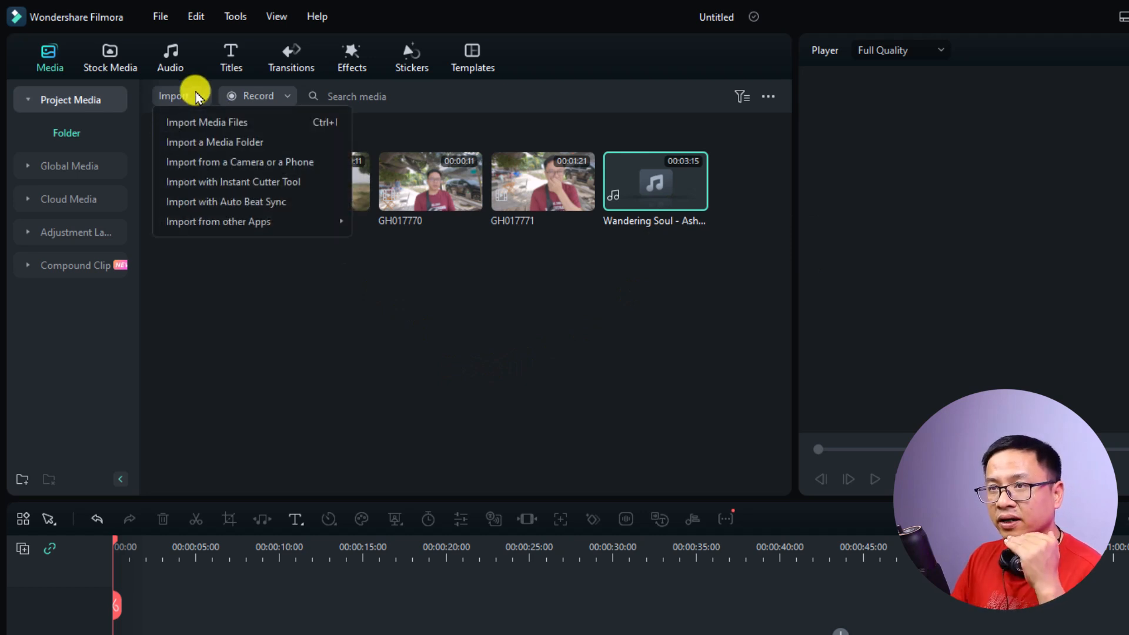
{"action": "mouse_move", "coordinate": [233, 223]}
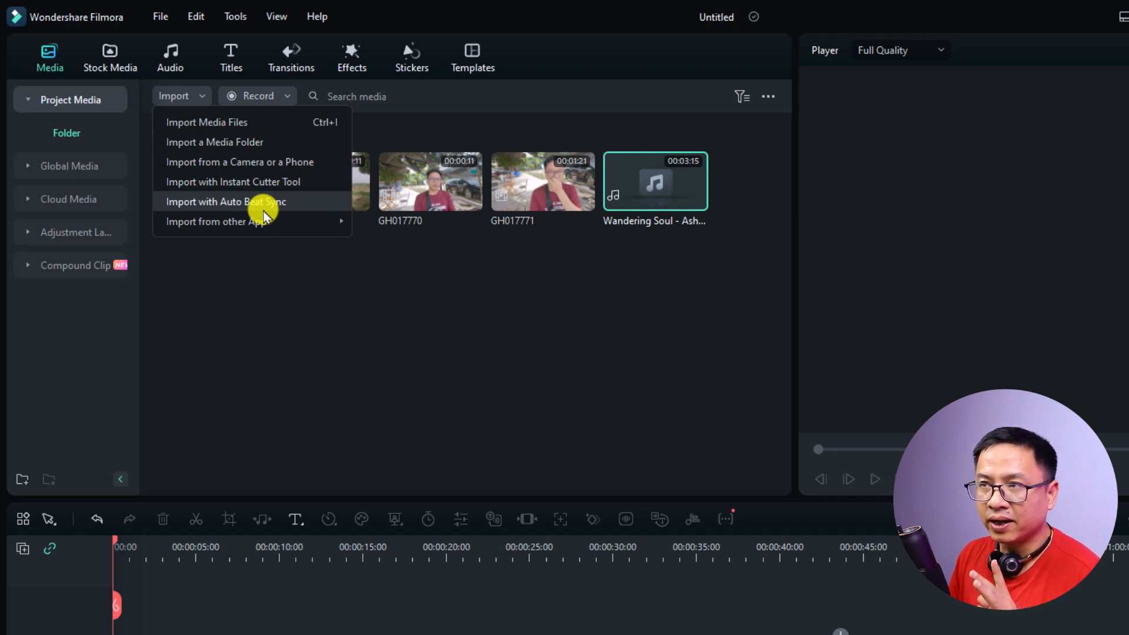
{"action": "left_click", "coordinate": [463, 261]}
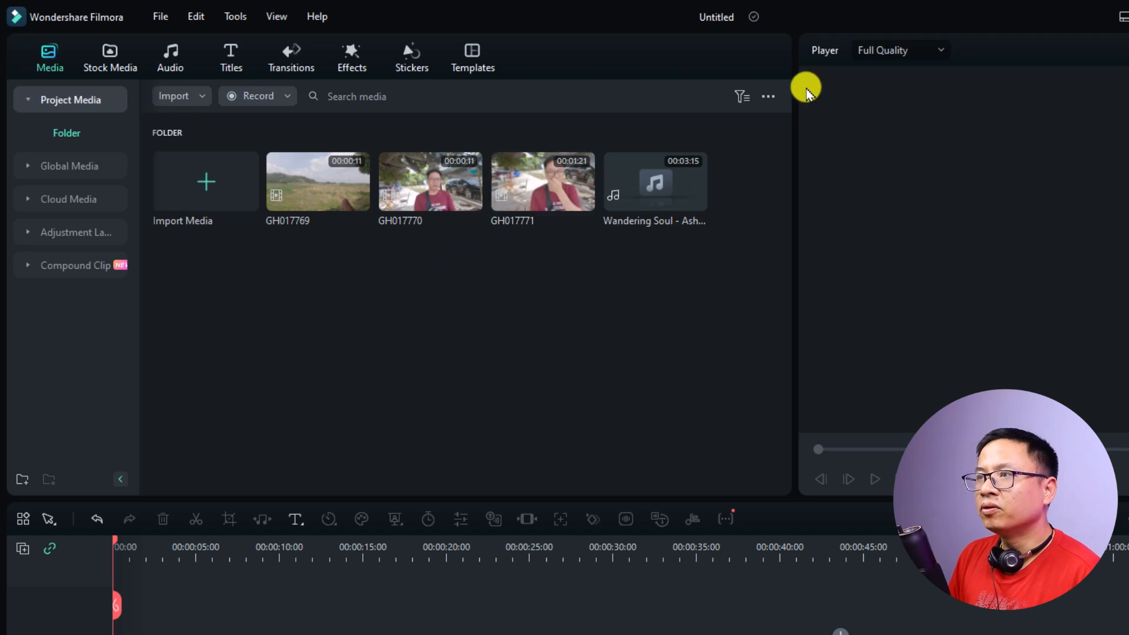
Try the Small Thumbnail and List views for the project media and return it to Medium Thumbnail View
{"action": "left_click", "coordinate": [768, 96]}
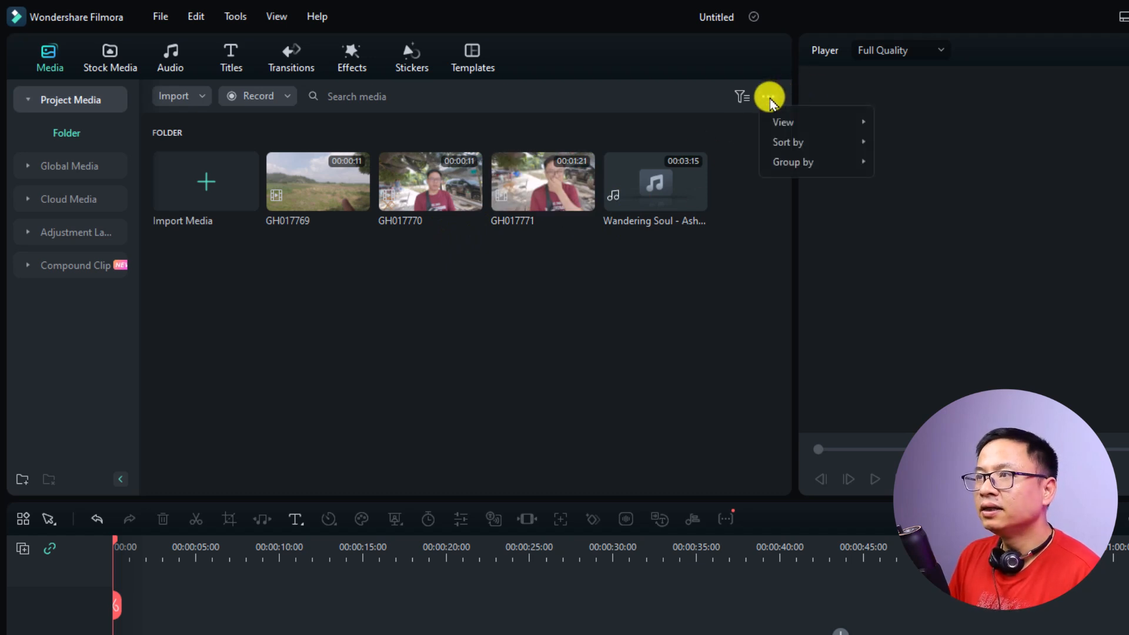
{"action": "mouse_move", "coordinate": [790, 120]}
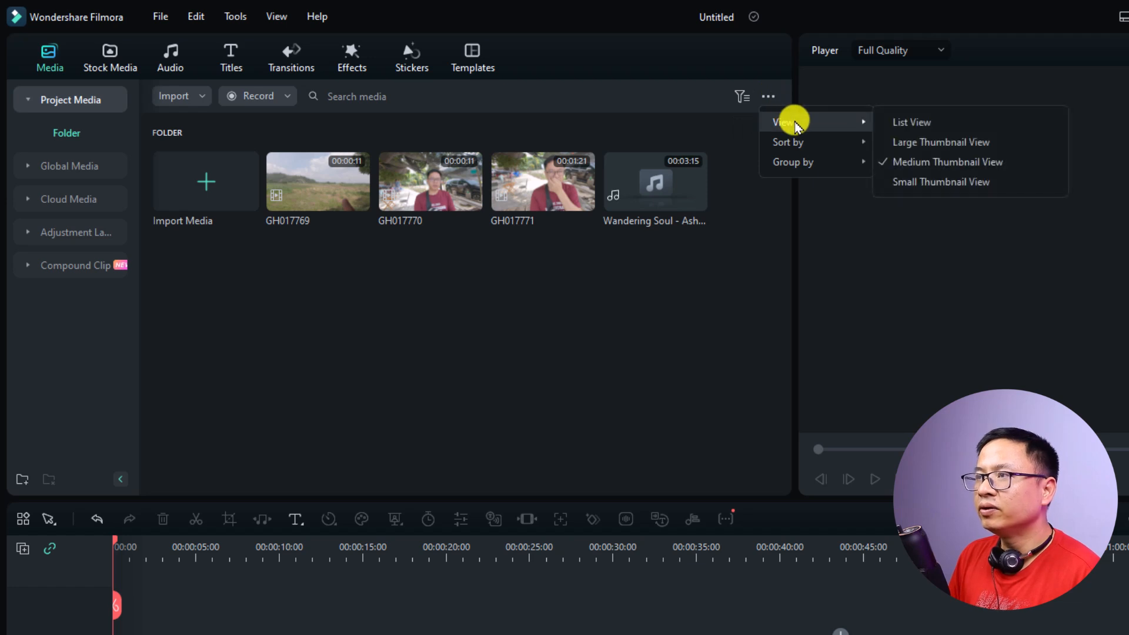
{"action": "left_click", "coordinate": [914, 180]}
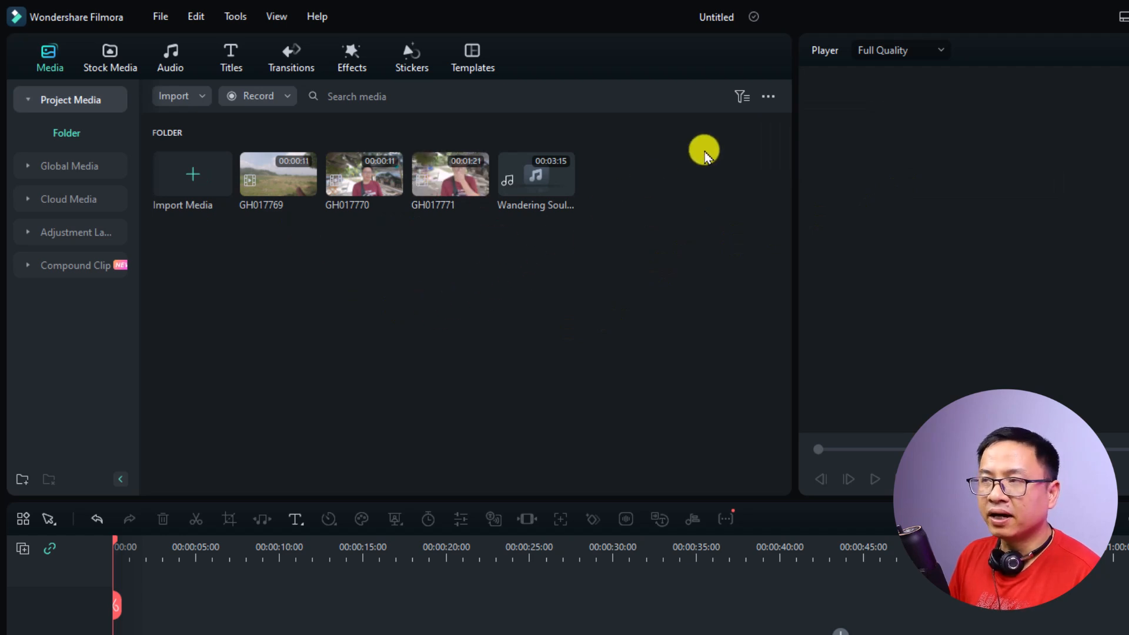
{"action": "left_click", "coordinate": [767, 97]}
{"action": "mouse_move", "coordinate": [852, 118]}
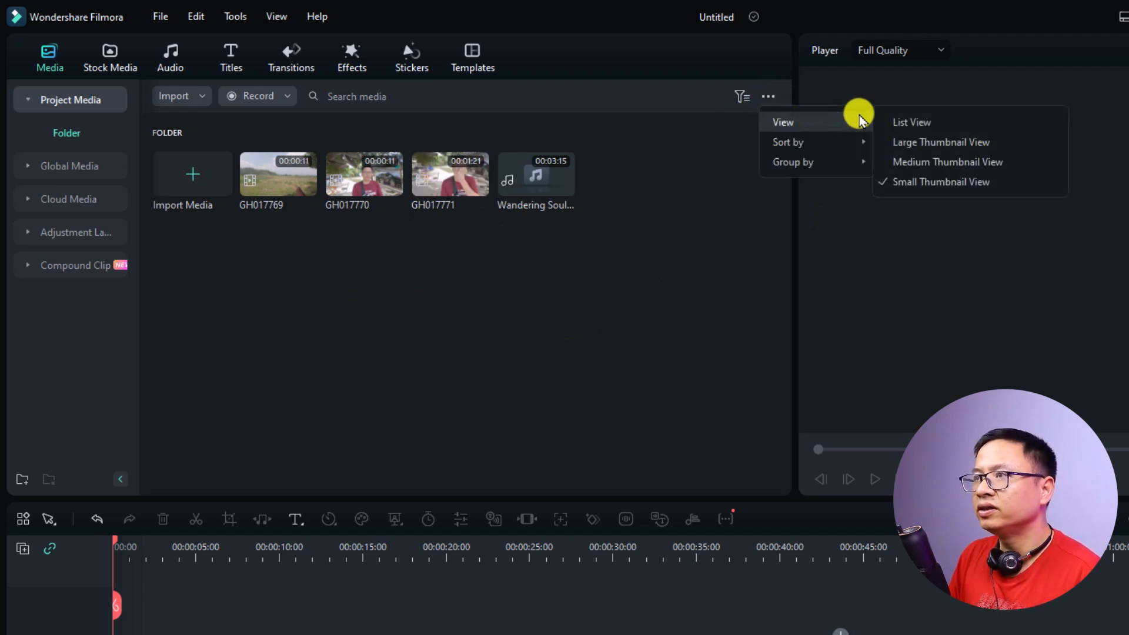
{"action": "left_click", "coordinate": [894, 125]}
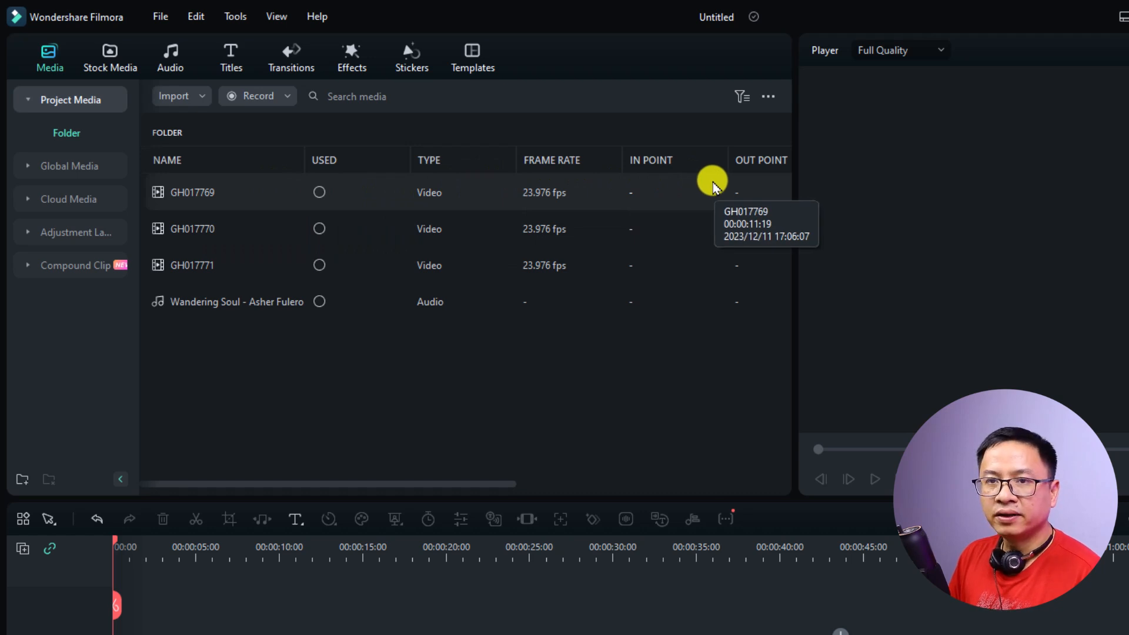
{"action": "left_click", "coordinate": [766, 98]}
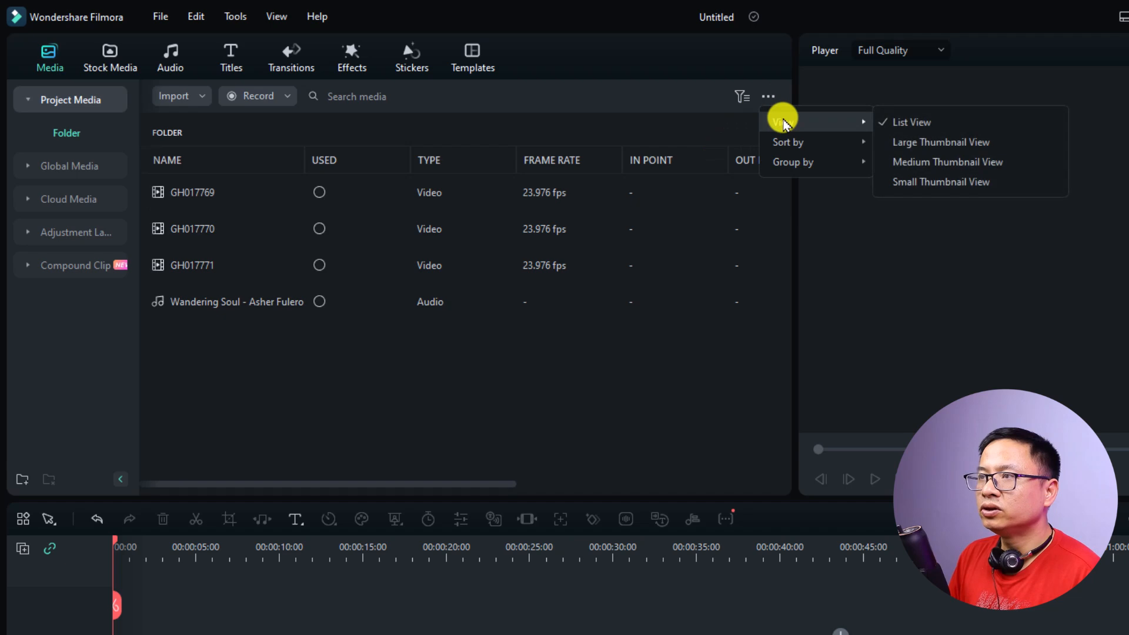
{"action": "left_click", "coordinate": [913, 160]}
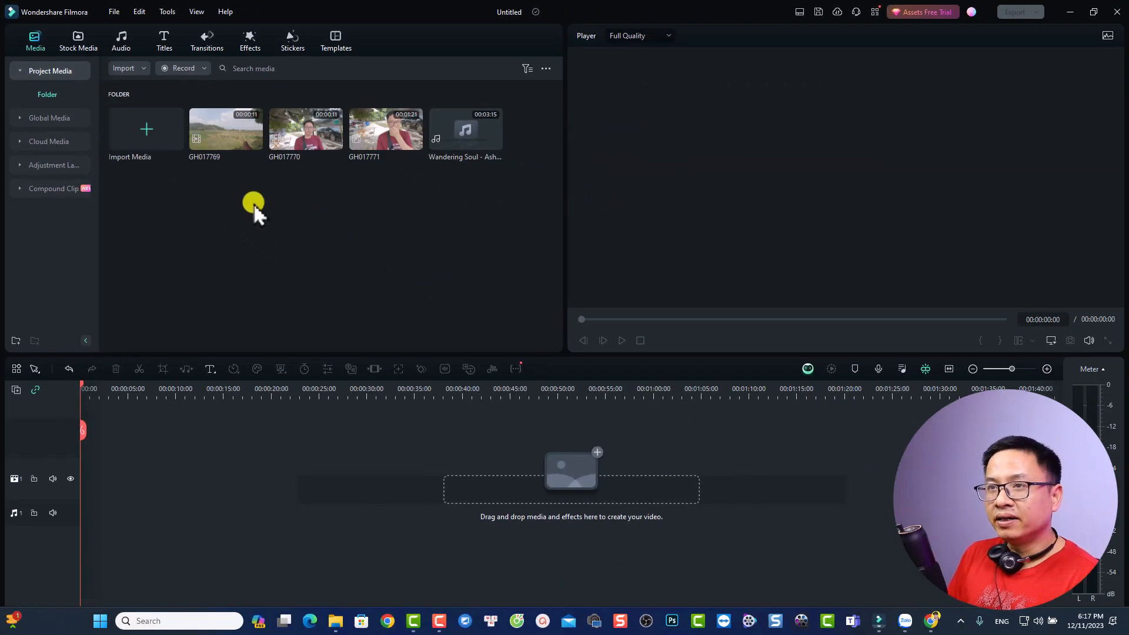
Preview GH017769 and trim it with an in point at 00:00:00:23 and an out point about two-thirds through the clip
{"action": "double_click", "coordinate": [215, 151]}
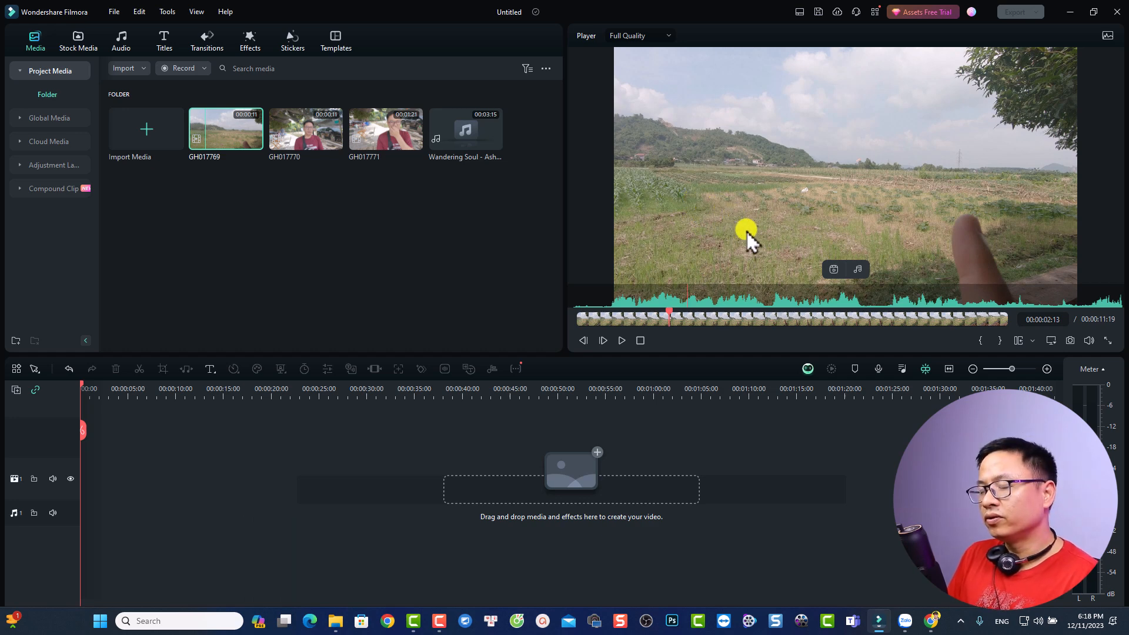
{"action": "left_click", "coordinate": [654, 318]}
{"action": "left_click_drag", "start_coordinate": [654, 318], "coordinate": [613, 317]}
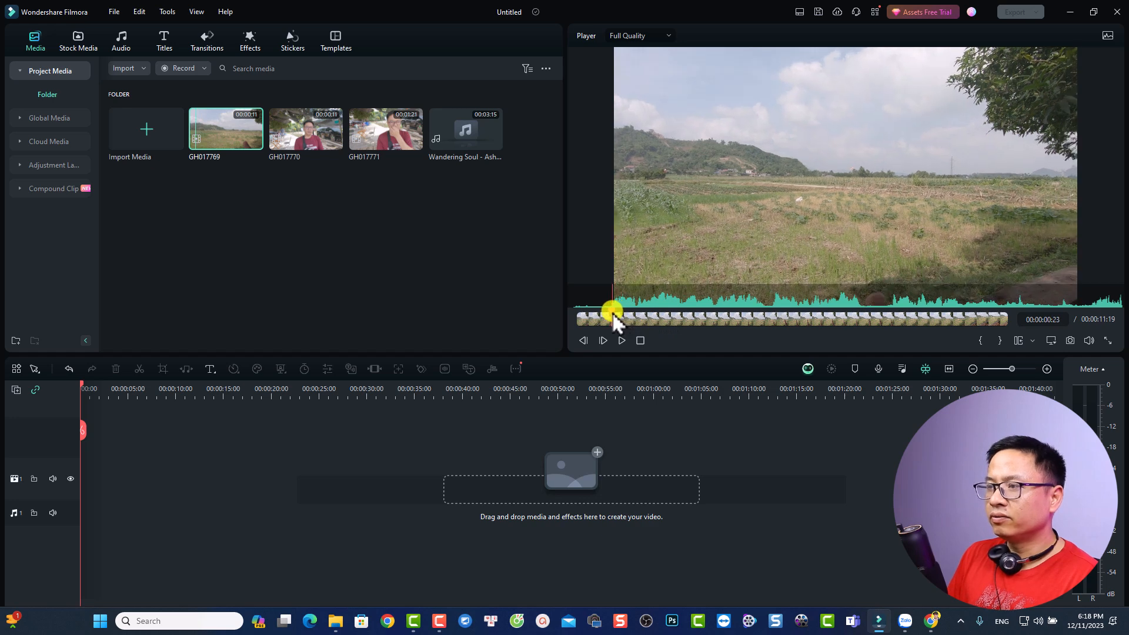
{"action": "left_click", "coordinate": [979, 342]}
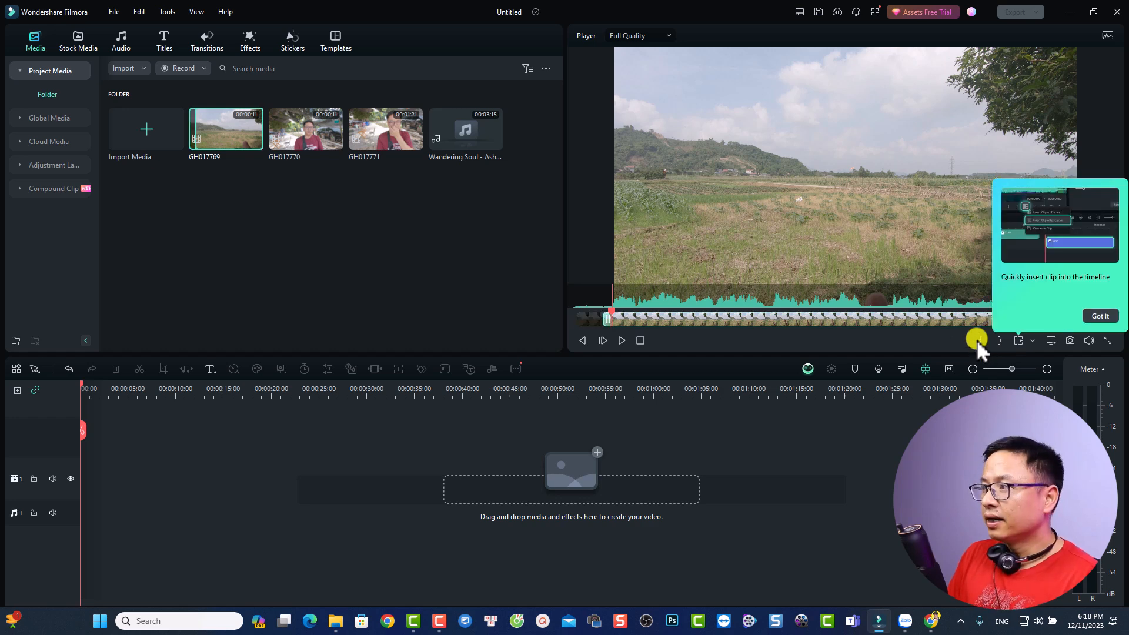
{"action": "left_click", "coordinate": [1100, 317]}
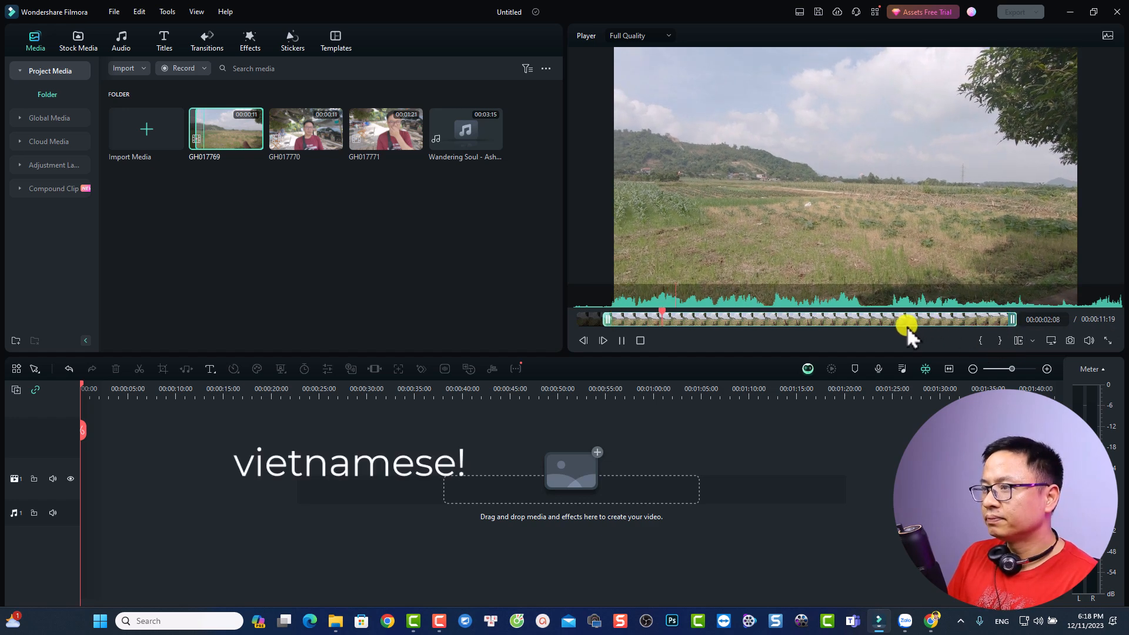
{"action": "left_click_drag", "start_coordinate": [1011, 320], "coordinate": [875, 325]}
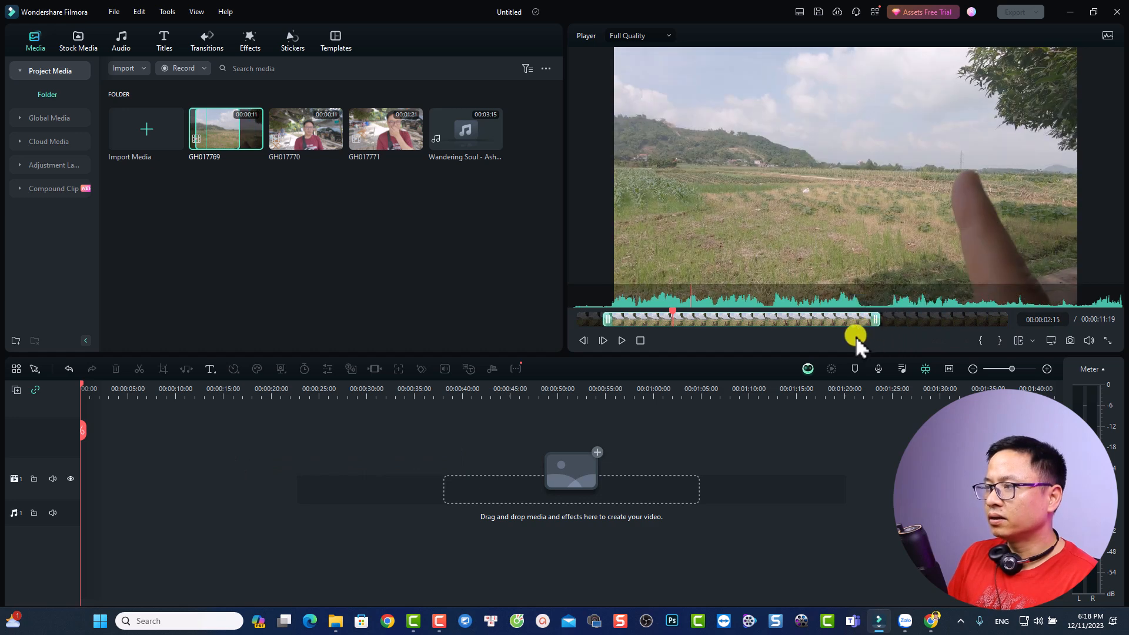
{"action": "mouse_move", "coordinate": [841, 269]}
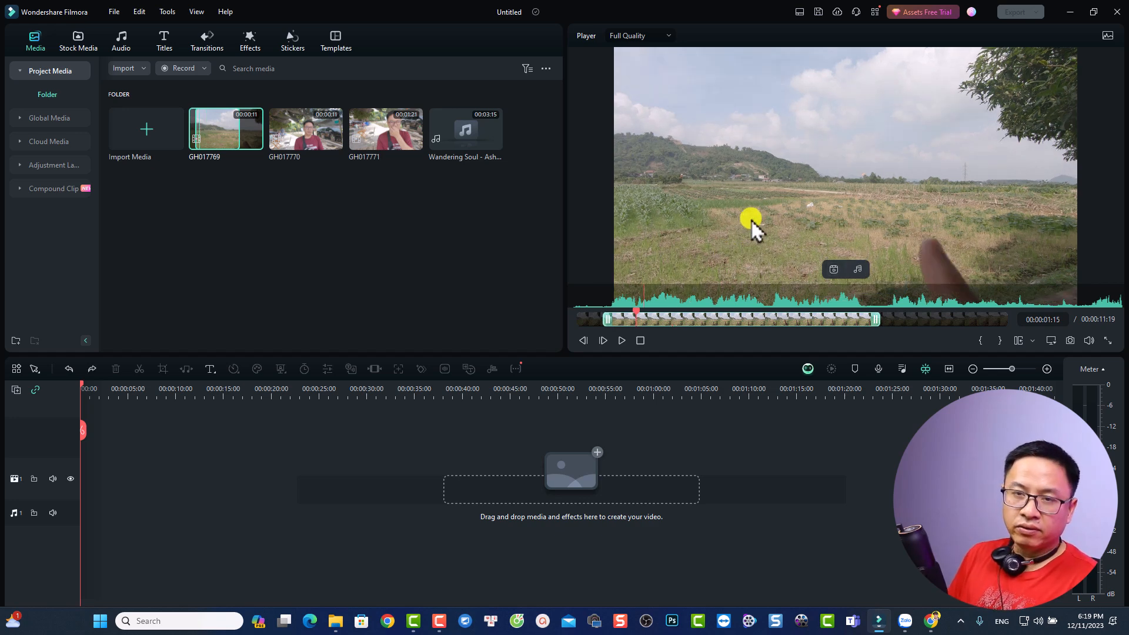
Place the trimmed GH017769 at the start of the first video track, with GH017770 directly after it
{"action": "left_click_drag", "start_coordinate": [756, 197], "coordinate": [88, 508]}
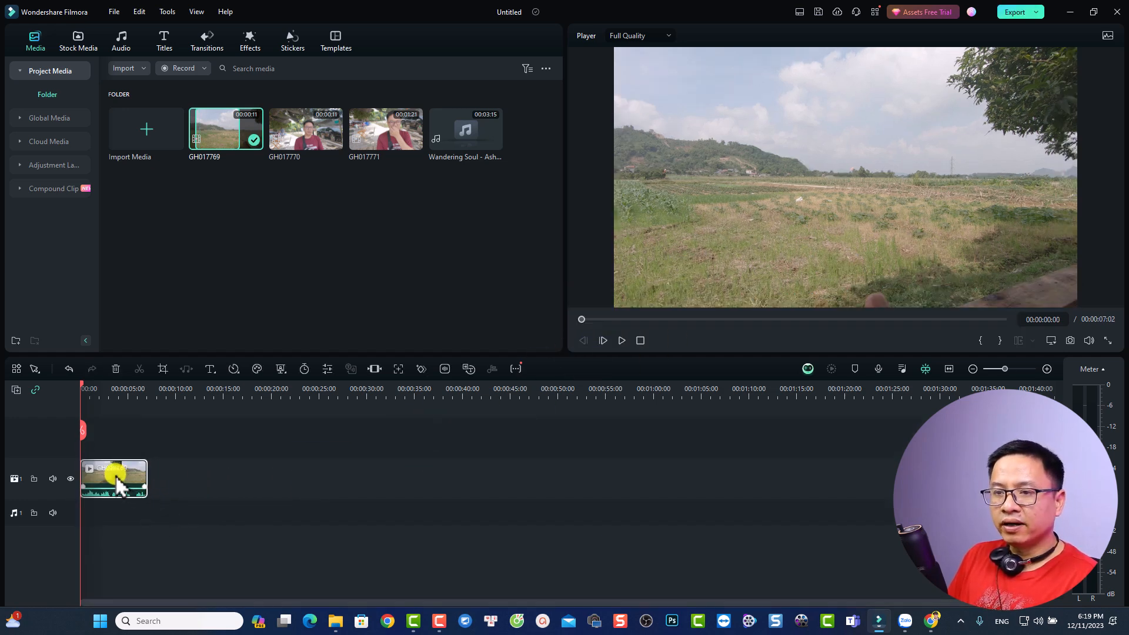
{"action": "key", "text": "space"}
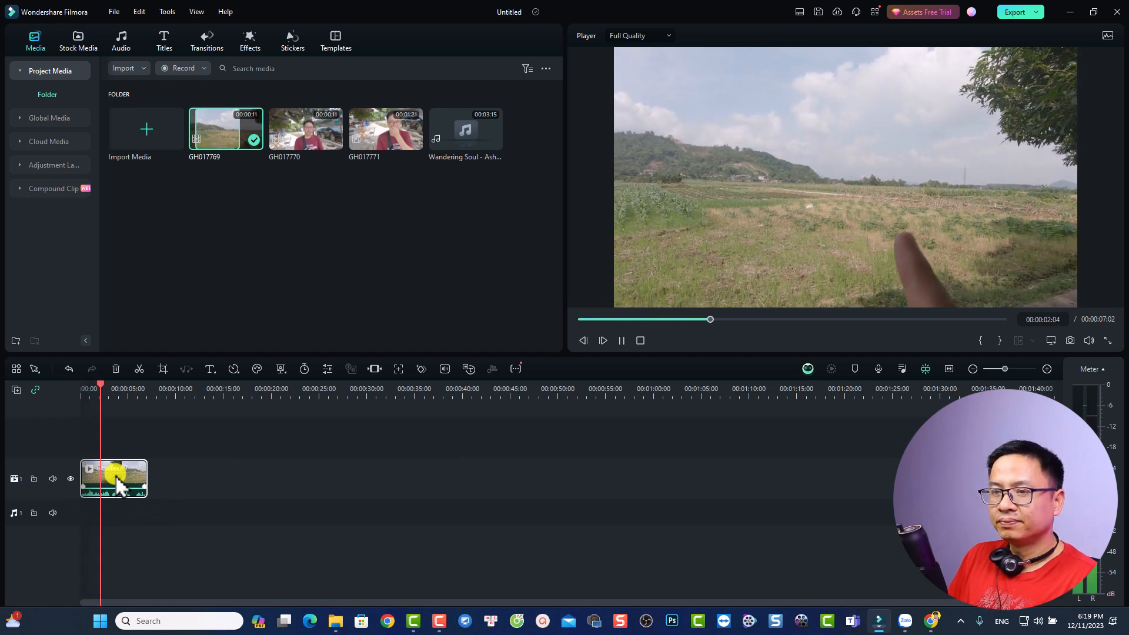
{"action": "key", "text": "space"}
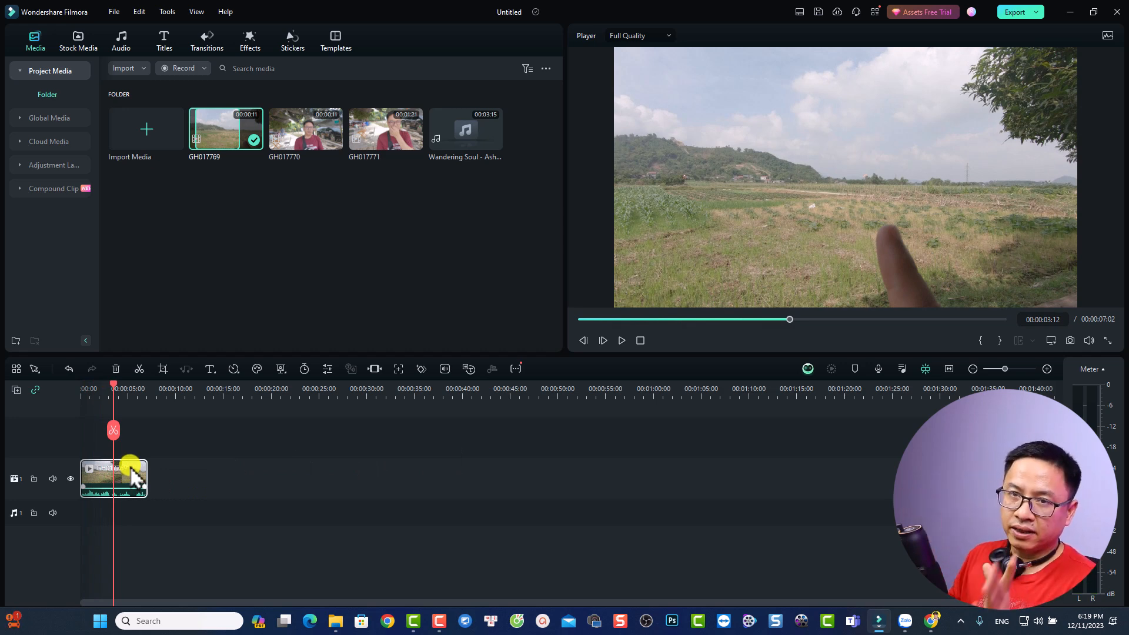
{"action": "left_click_drag", "start_coordinate": [300, 141], "coordinate": [150, 497]}
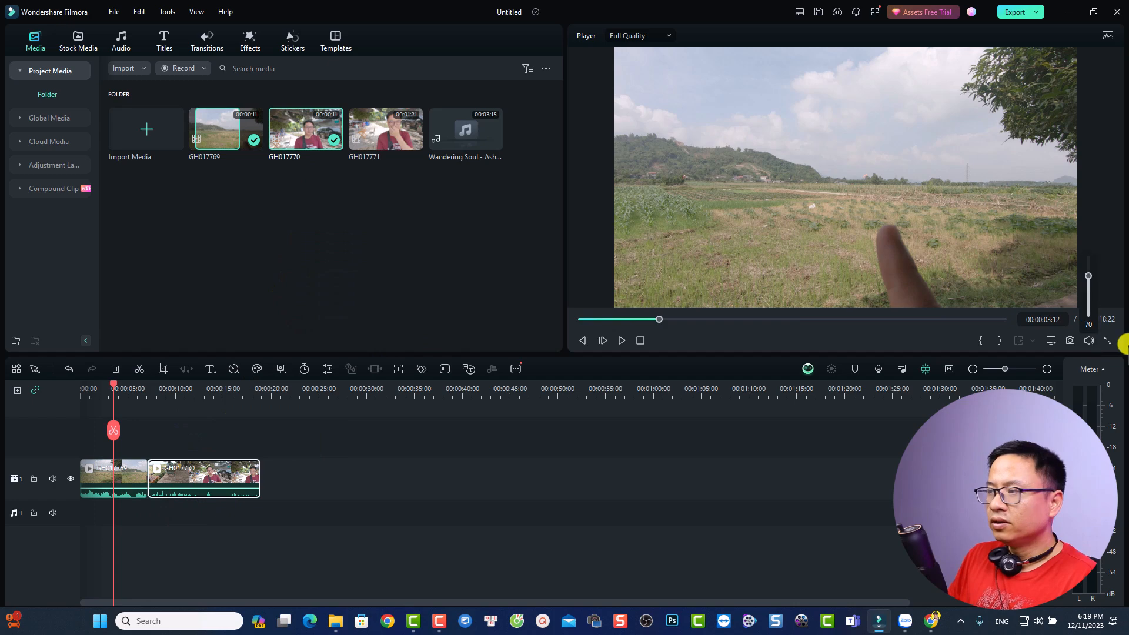
{"action": "left_click", "coordinate": [949, 369]}
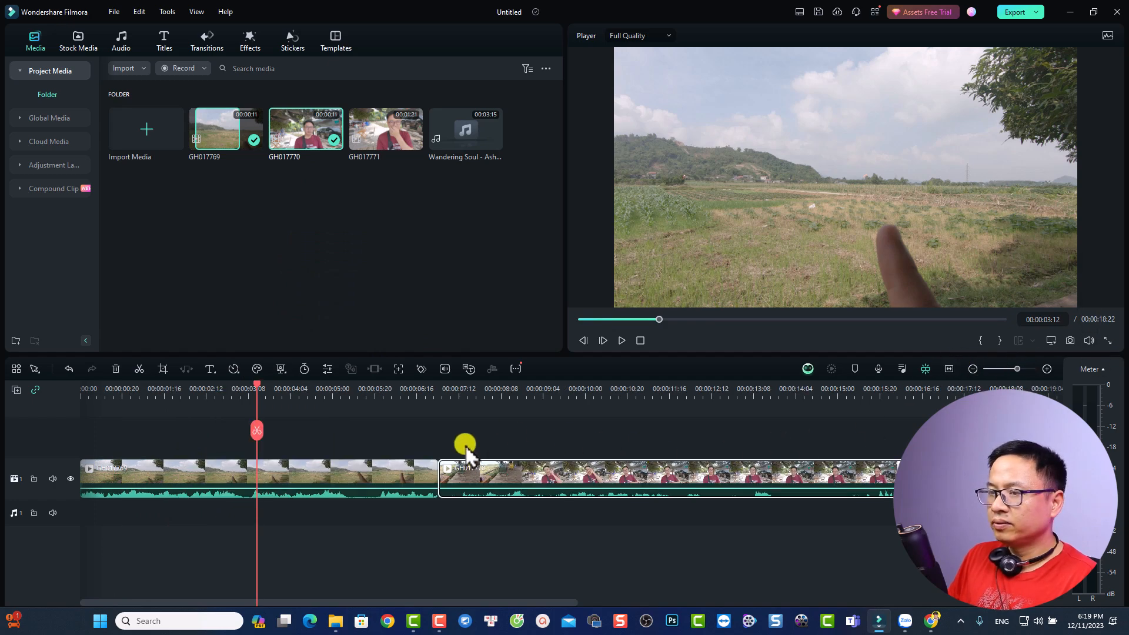
Split GH017770 at 00:00:09:05 on the timeline and delete its opening portion, closing the gap
{"action": "left_click", "coordinate": [457, 392]}
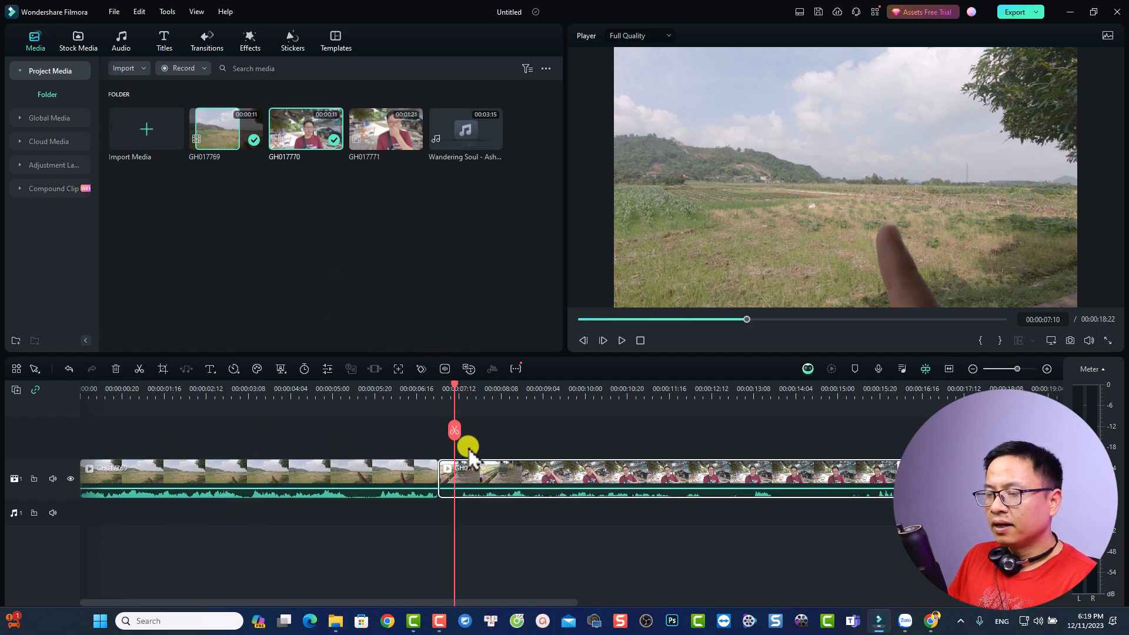
{"action": "key", "text": "space"}
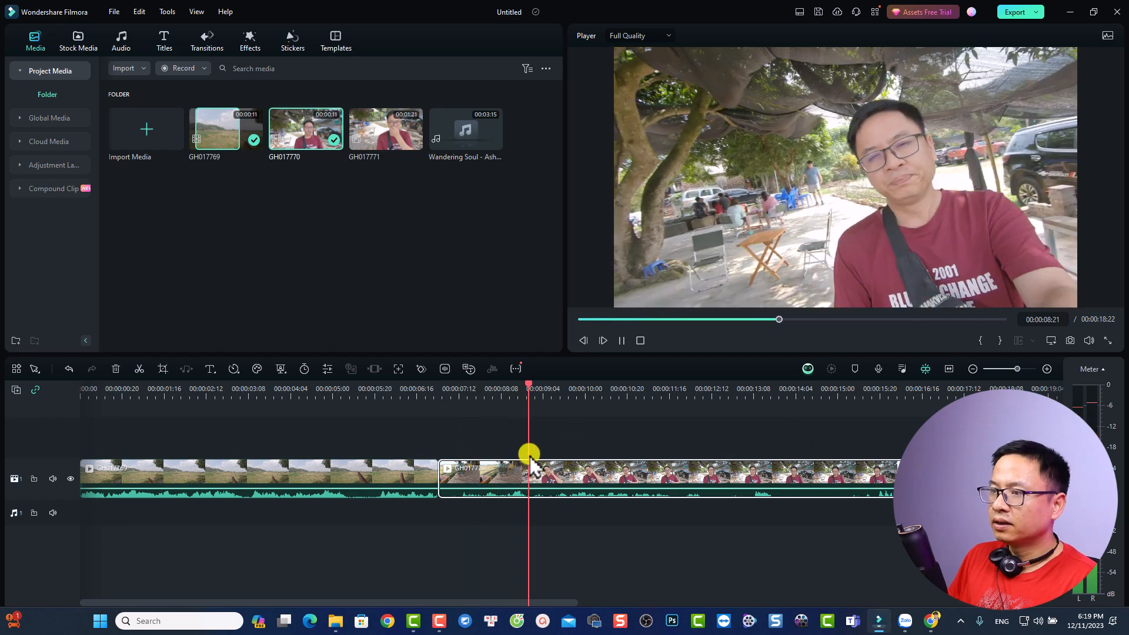
{"action": "key", "text": "space"}
{"action": "left_click_drag", "start_coordinate": [560, 389], "coordinate": [547, 389]}
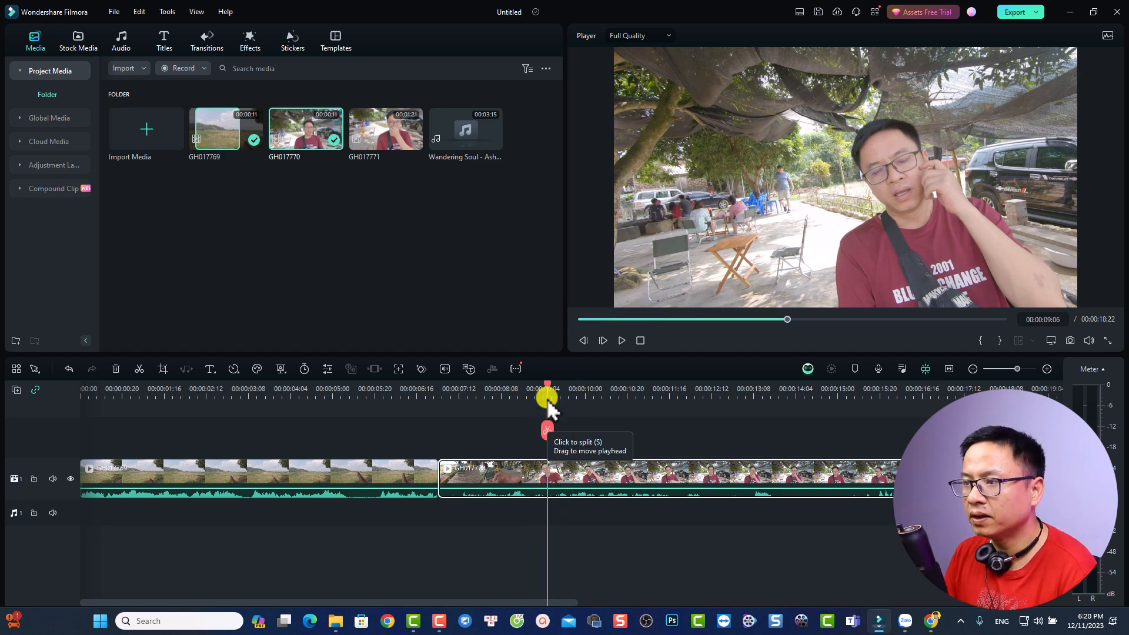
{"action": "mouse_move", "coordinate": [546, 385]}
{"action": "left_mouse_down"}
{"action": "mouse_move", "coordinate": [559, 386]}
{"action": "mouse_move", "coordinate": [543, 386]}
{"action": "left_mouse_up"}
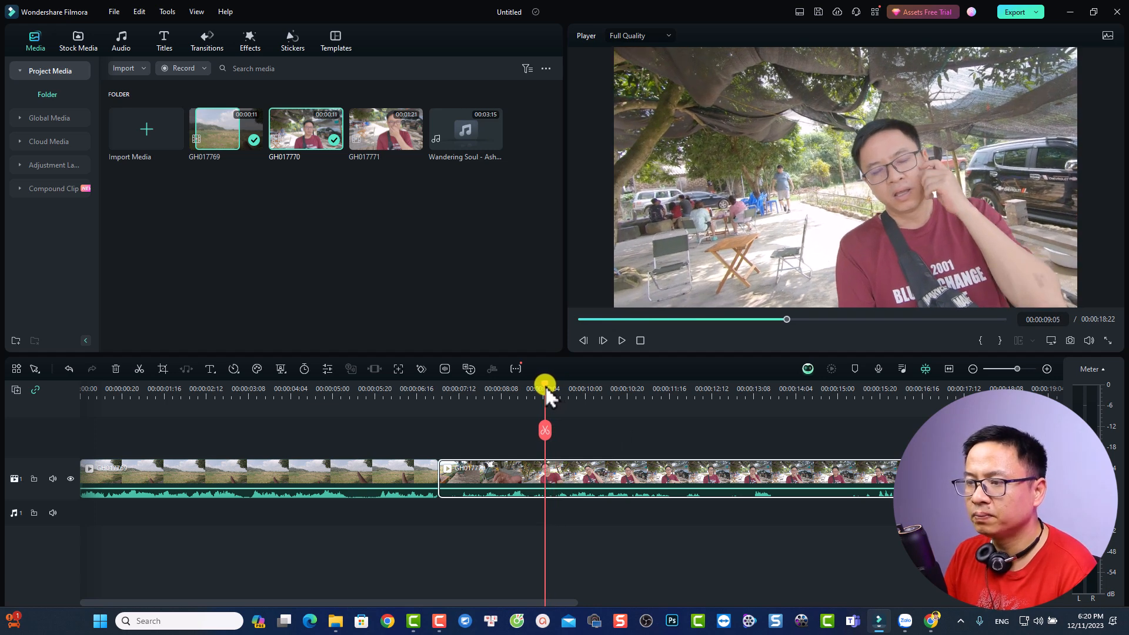
{"action": "left_click", "coordinate": [542, 436]}
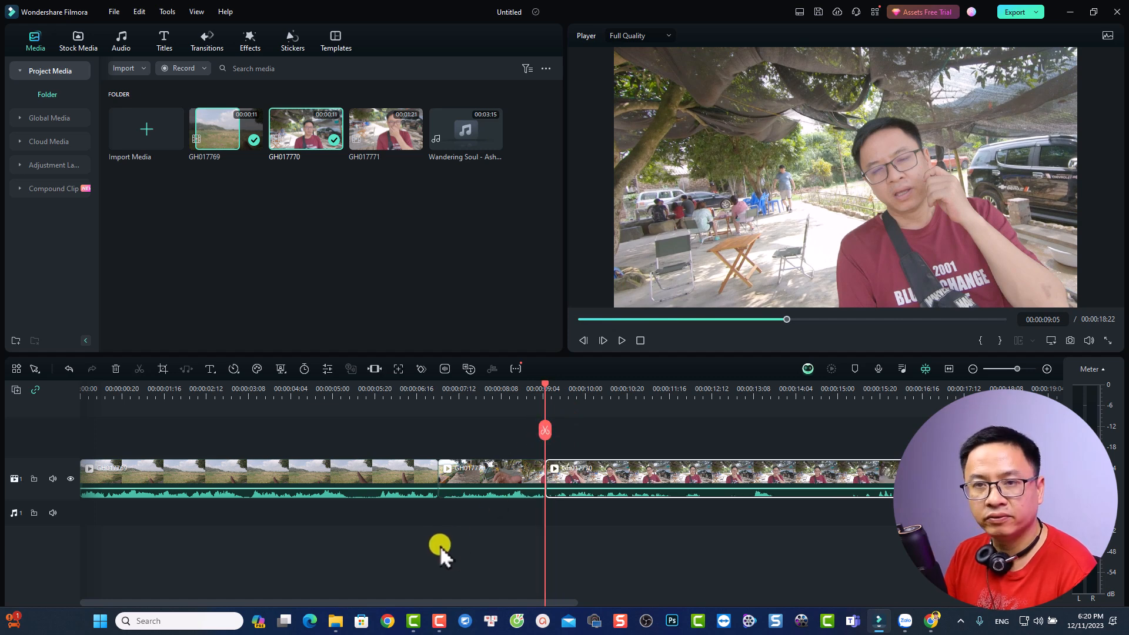
{"action": "left_click", "coordinate": [512, 480]}
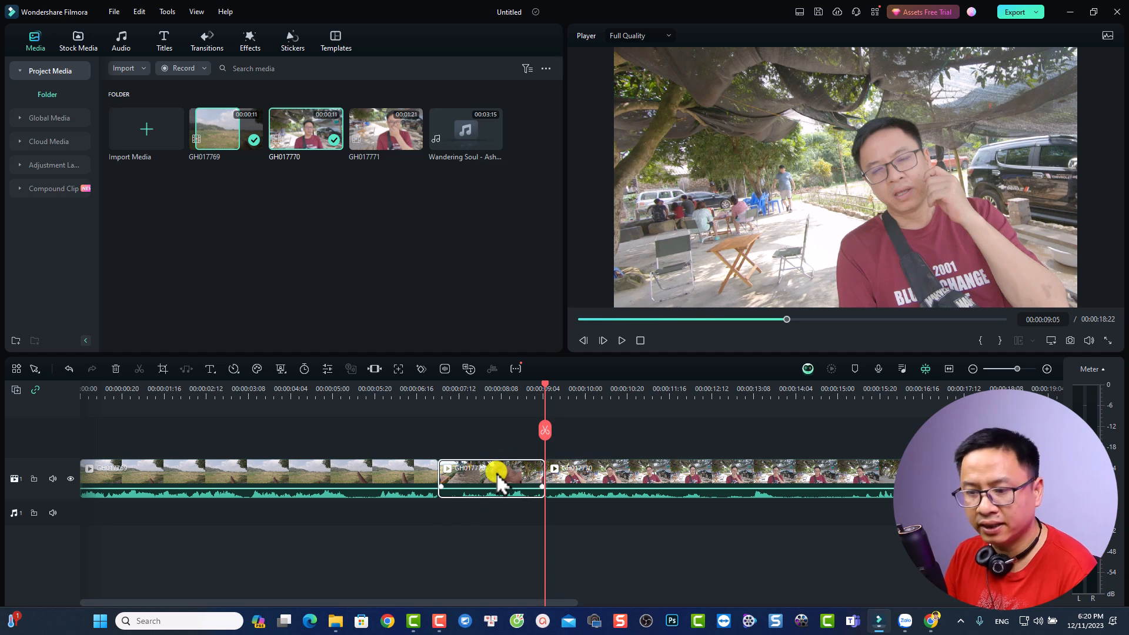
{"action": "left_click", "coordinate": [117, 374]}
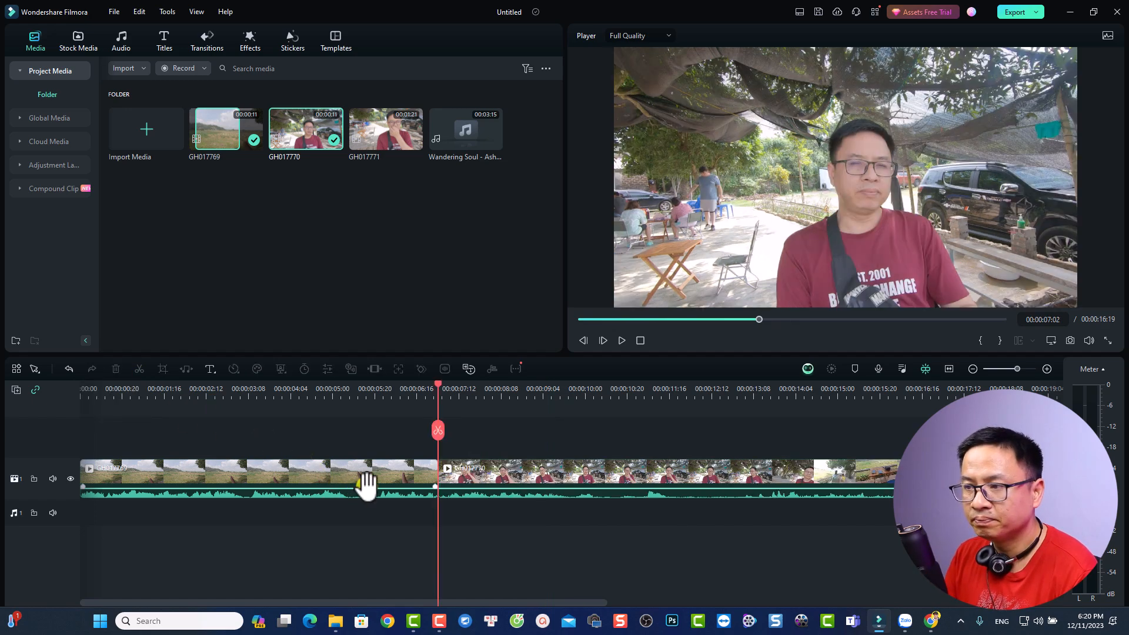
Review the remaining GH017770 segment and trim its end back to 00:00:09:18 on the timeline
{"action": "left_click", "coordinate": [428, 391]}
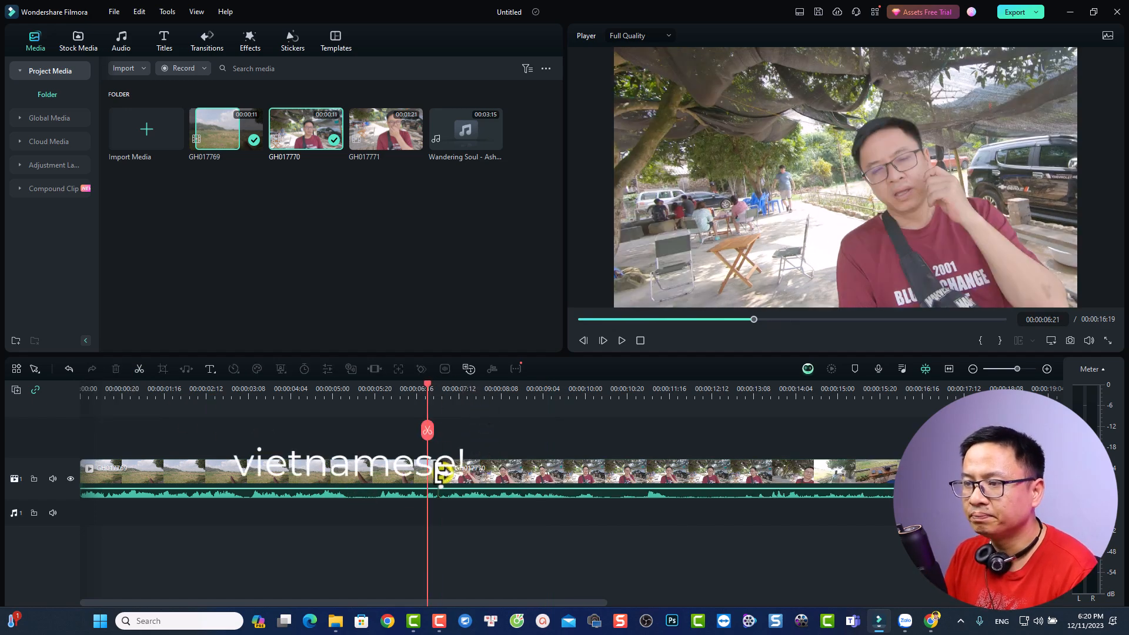
{"action": "key", "text": "space"}
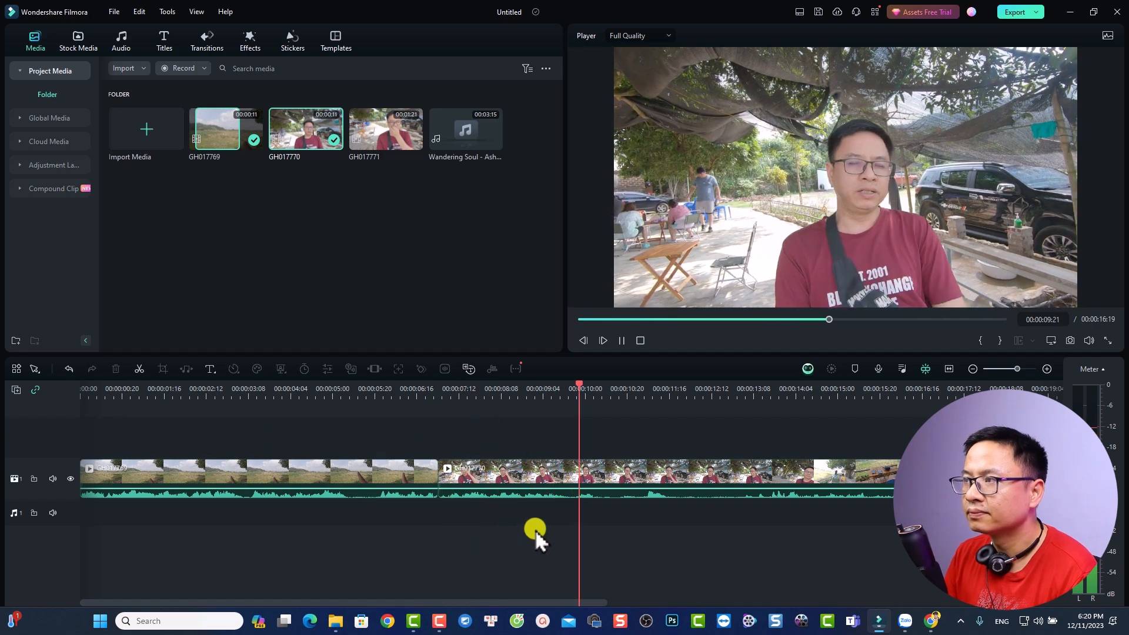
{"action": "left_click", "coordinate": [639, 481]}
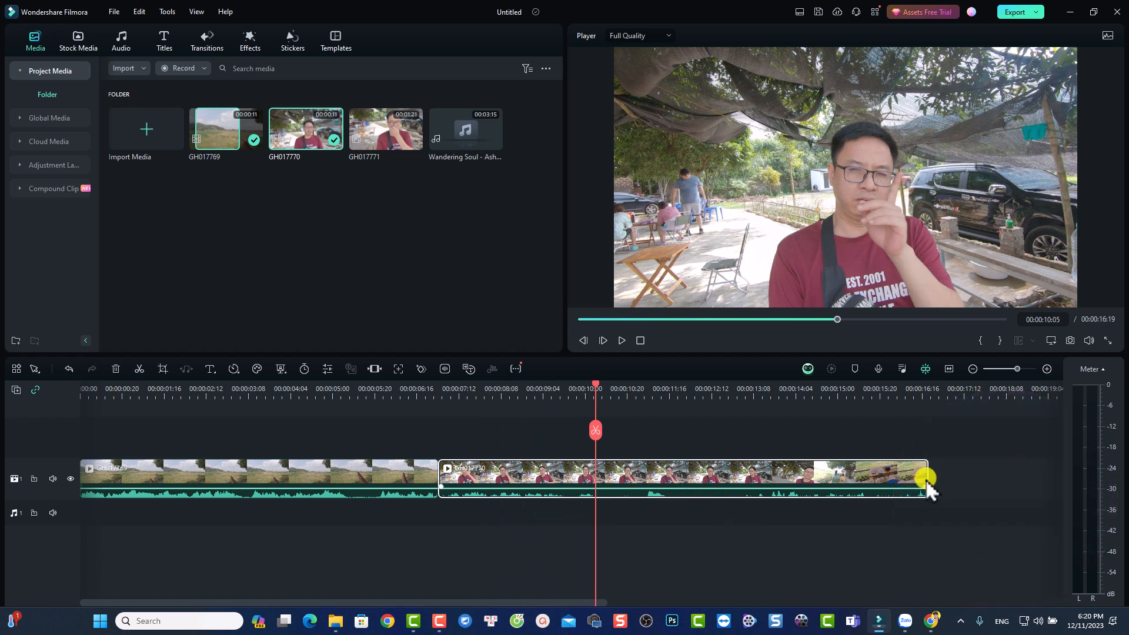
{"action": "left_click_drag", "start_coordinate": [925, 479], "coordinate": [572, 486]}
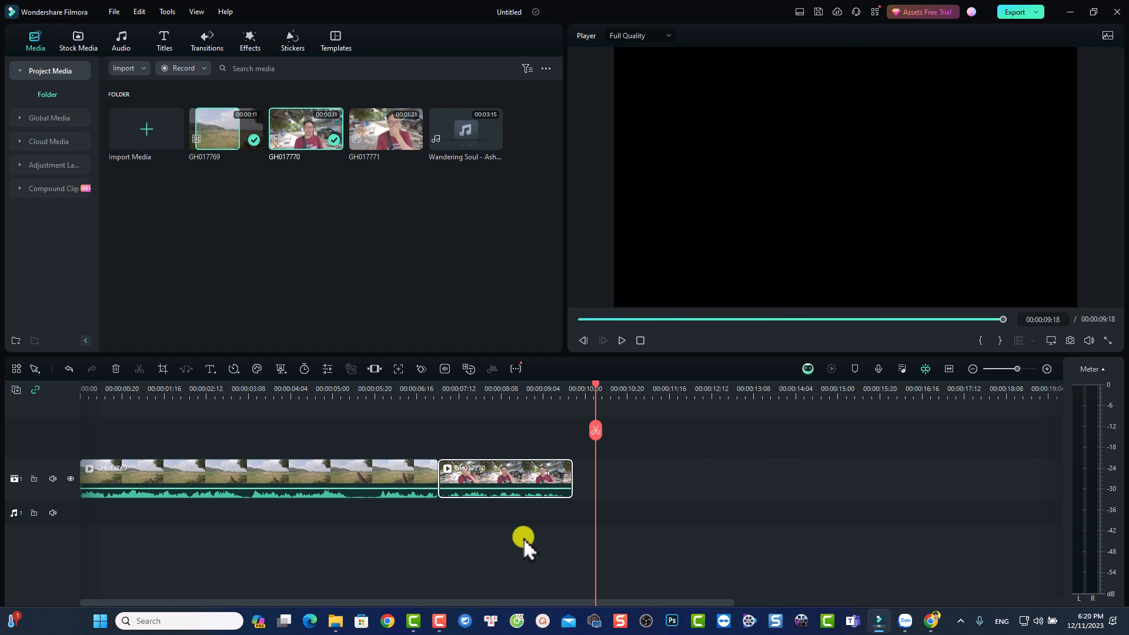
{"action": "left_click", "coordinate": [529, 395]}
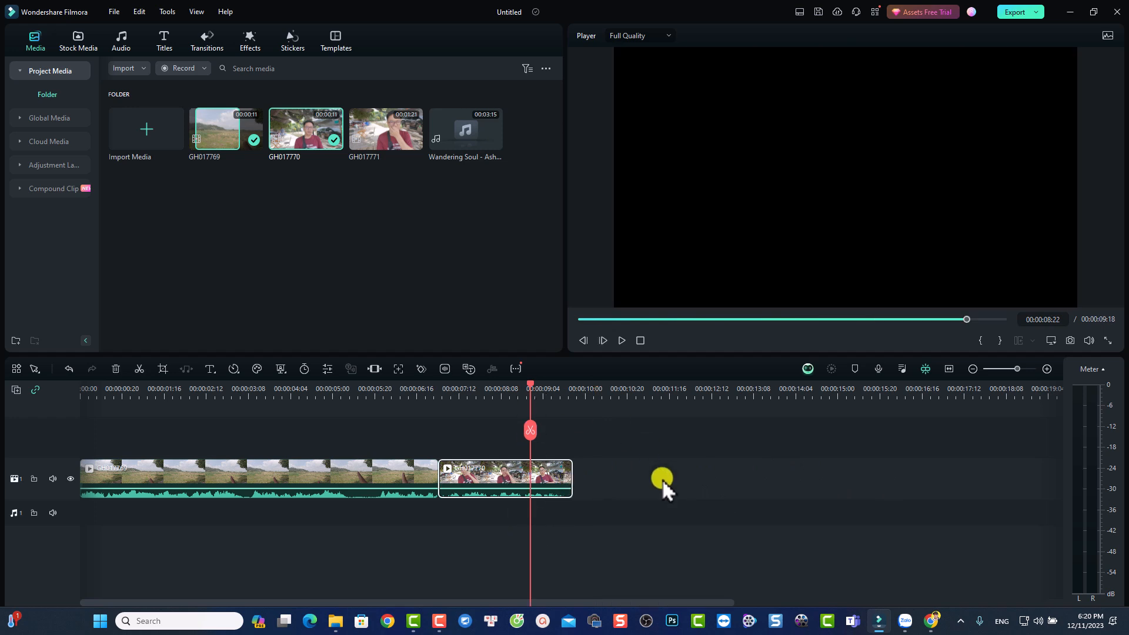
{"action": "key", "text": "space"}
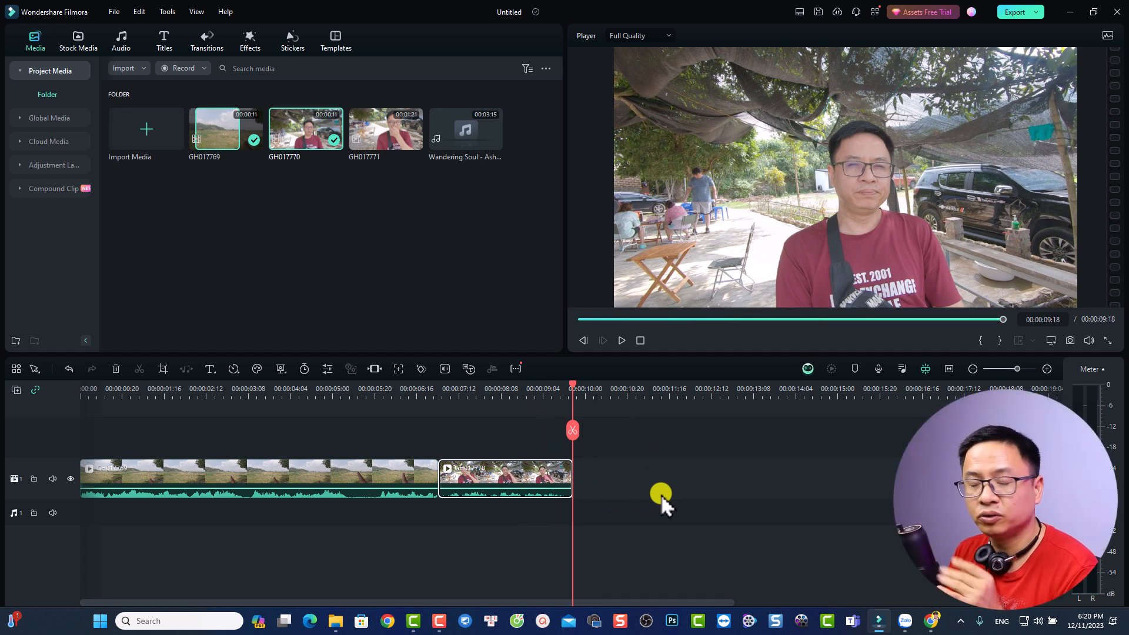
Apply the Dissolve transition from the Basic category at the cut between GH017769 and GH017770
{"action": "left_click", "coordinate": [425, 399]}
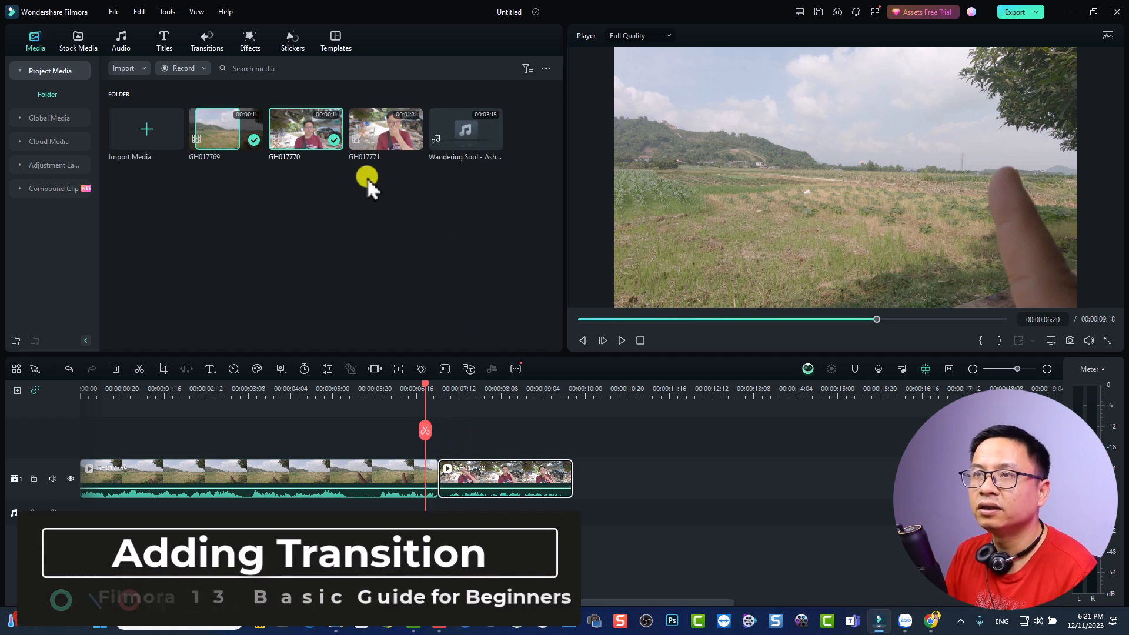
{"action": "left_click", "coordinate": [202, 39]}
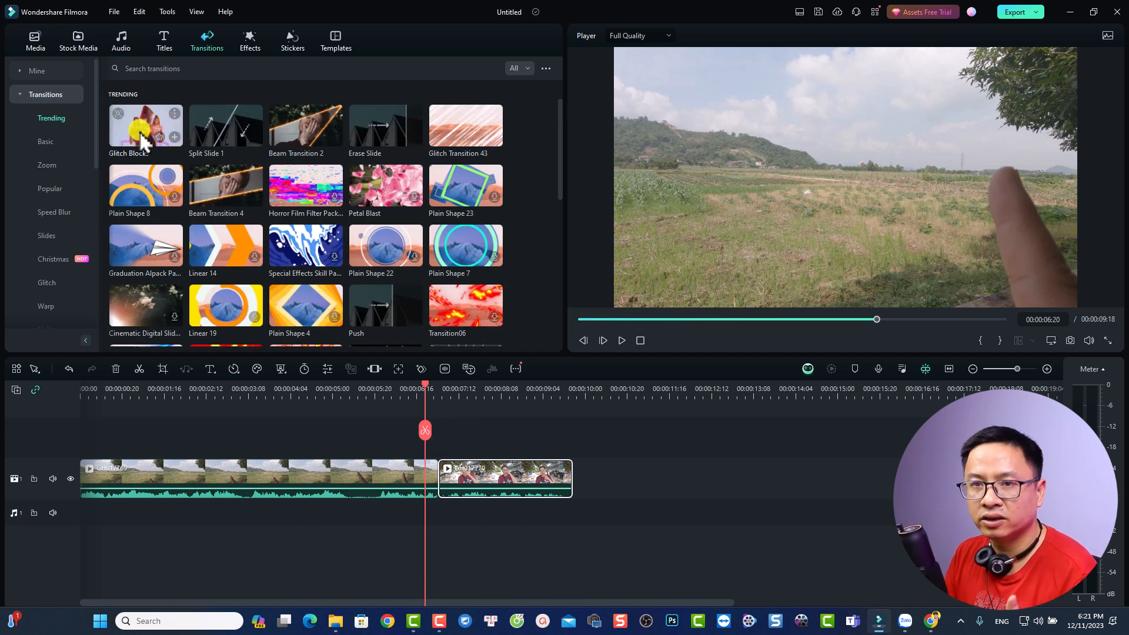
{"action": "left_click", "coordinate": [45, 143]}
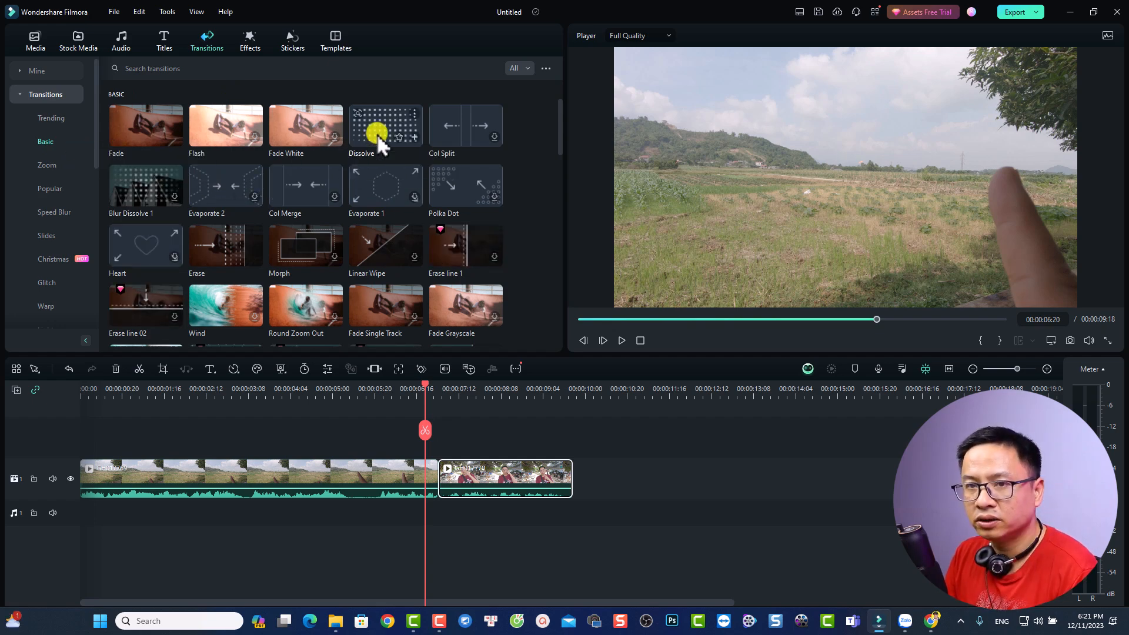
{"action": "left_click_drag", "start_coordinate": [377, 134], "coordinate": [436, 500]}
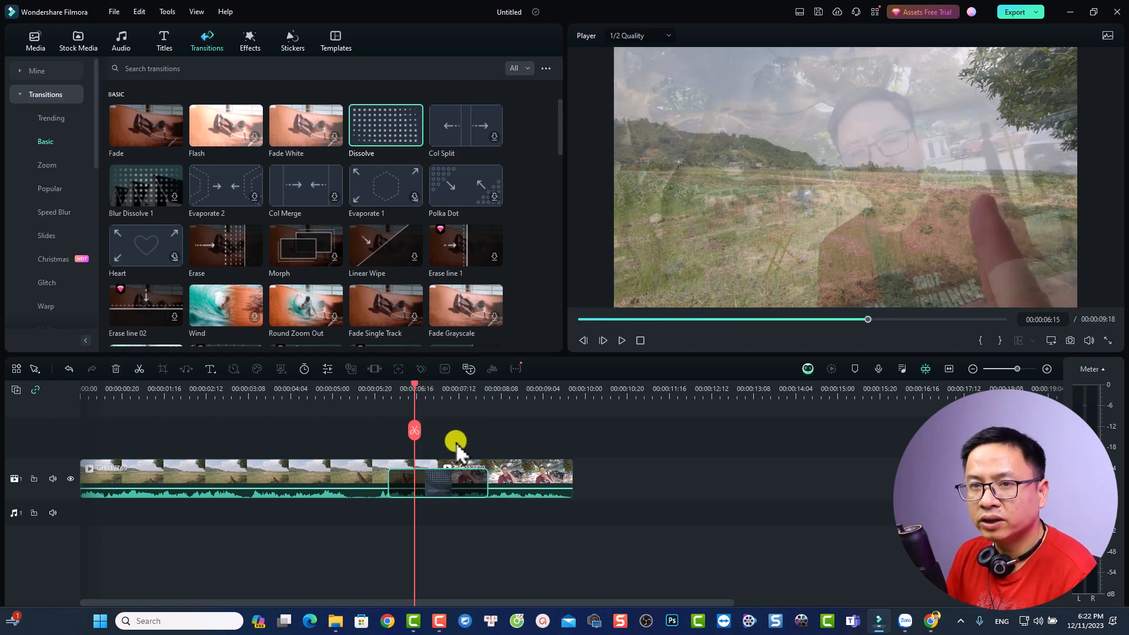
Set the Dissolve transition's duration to 00:00:01:00
{"action": "double_click", "coordinate": [435, 483]}
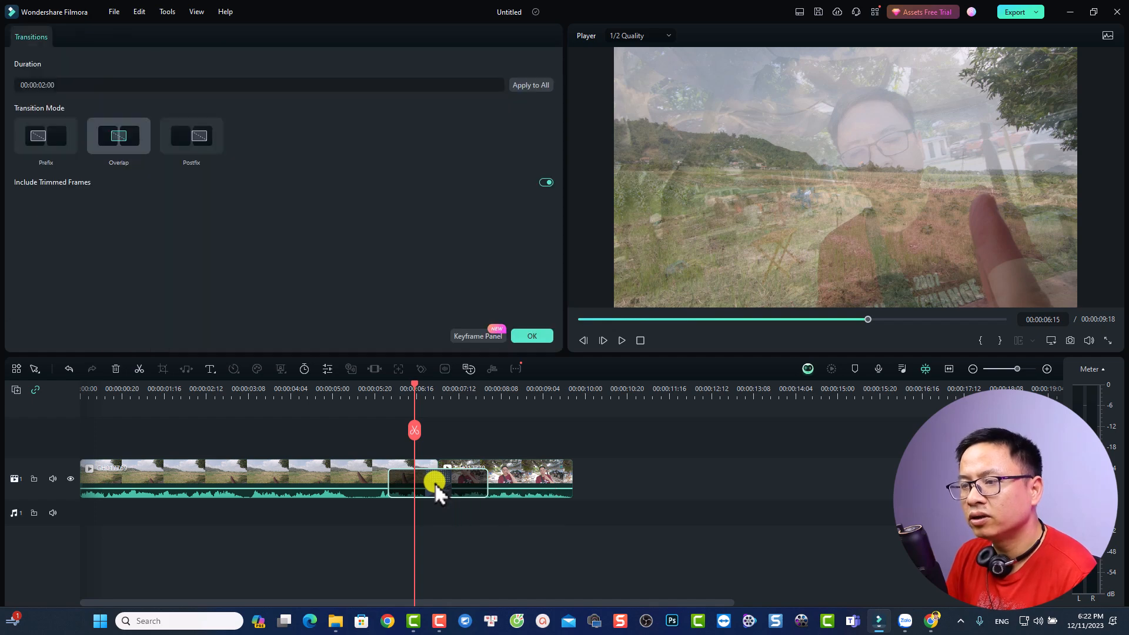
{"action": "left_click", "coordinate": [44, 82]}
{"action": "double_click", "coordinate": [44, 82]}
{"action": "left_click", "coordinate": [52, 86]}
{"action": "key", "text": "Delete"}
{"action": "type", "text": "1"}
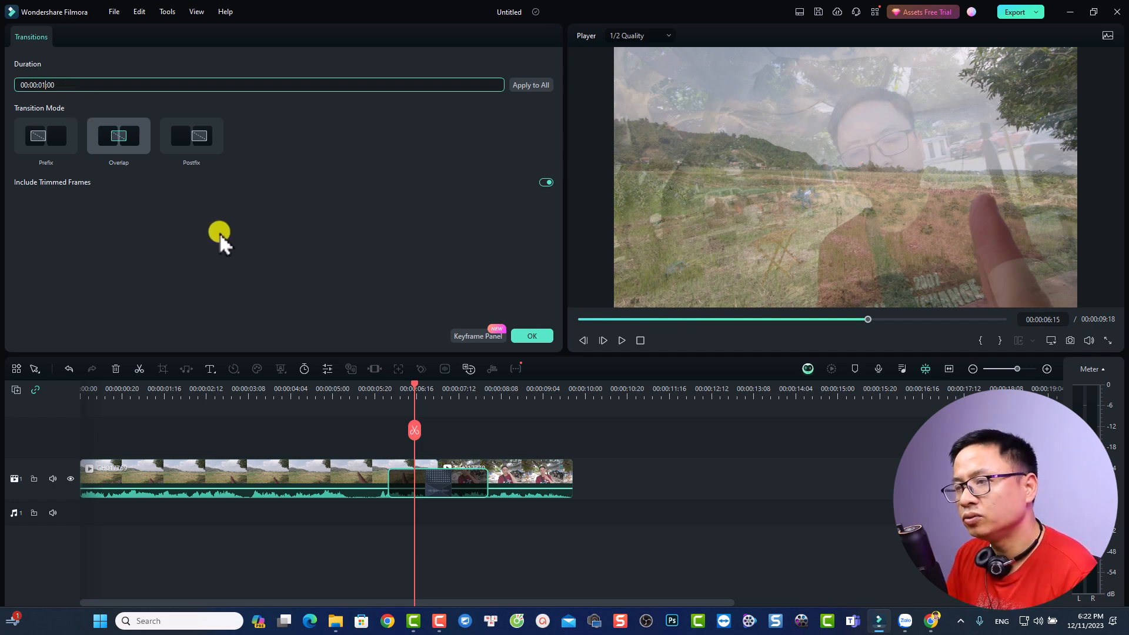
{"action": "left_click", "coordinate": [534, 335]}
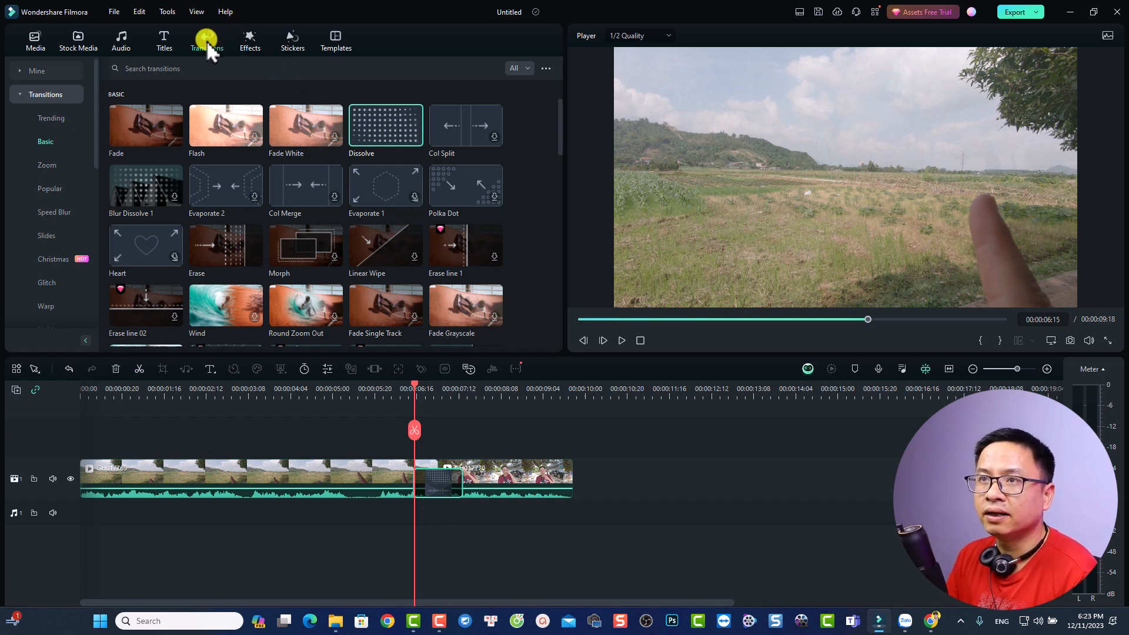
Try to apply the Constant Gain audio transition at the cut between the two clips
{"action": "left_click", "coordinate": [23, 94]}
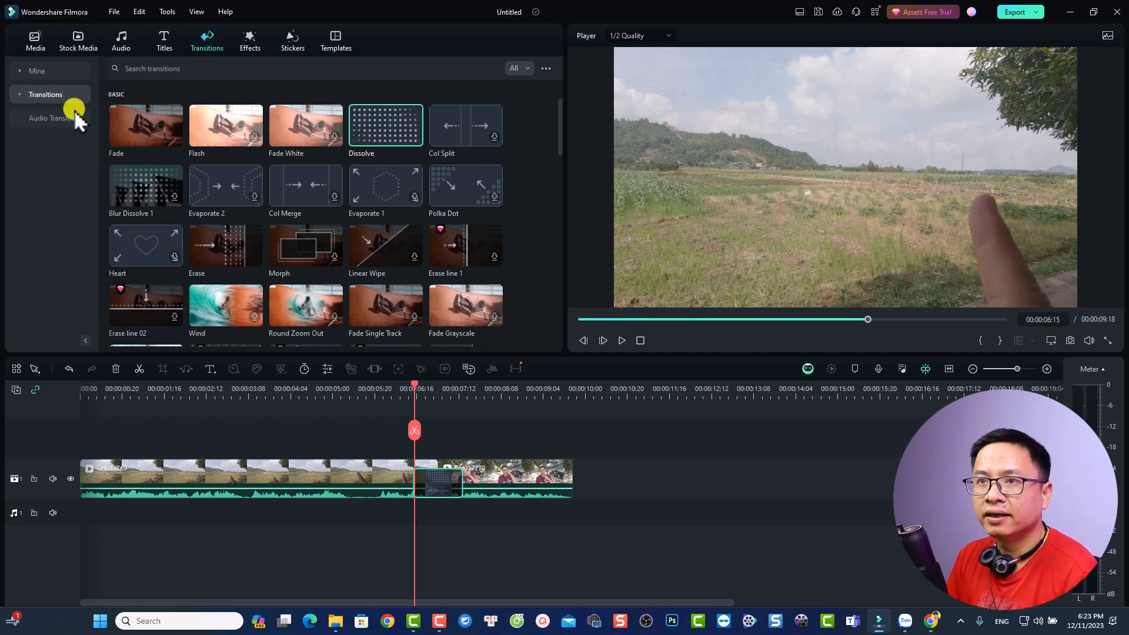
{"action": "left_click", "coordinate": [40, 115]}
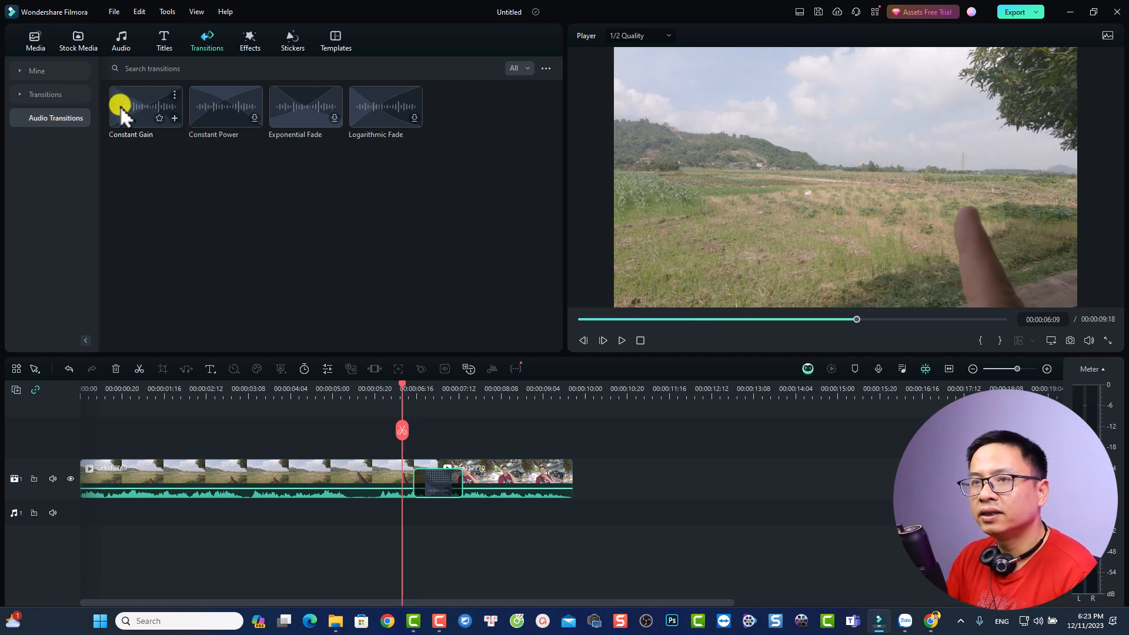
{"action": "left_click_drag", "start_coordinate": [124, 114], "coordinate": [442, 492]}
{"action": "key", "text": "space"}
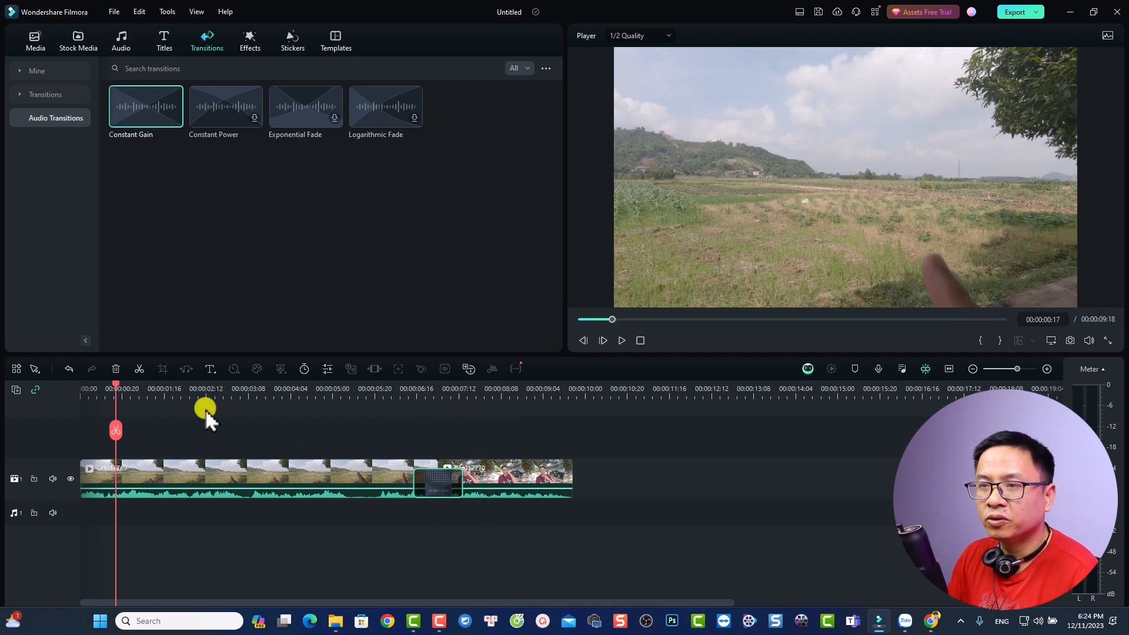
{"action": "left_click", "coordinate": [25, 93]}
{"action": "left_click", "coordinate": [45, 142]}
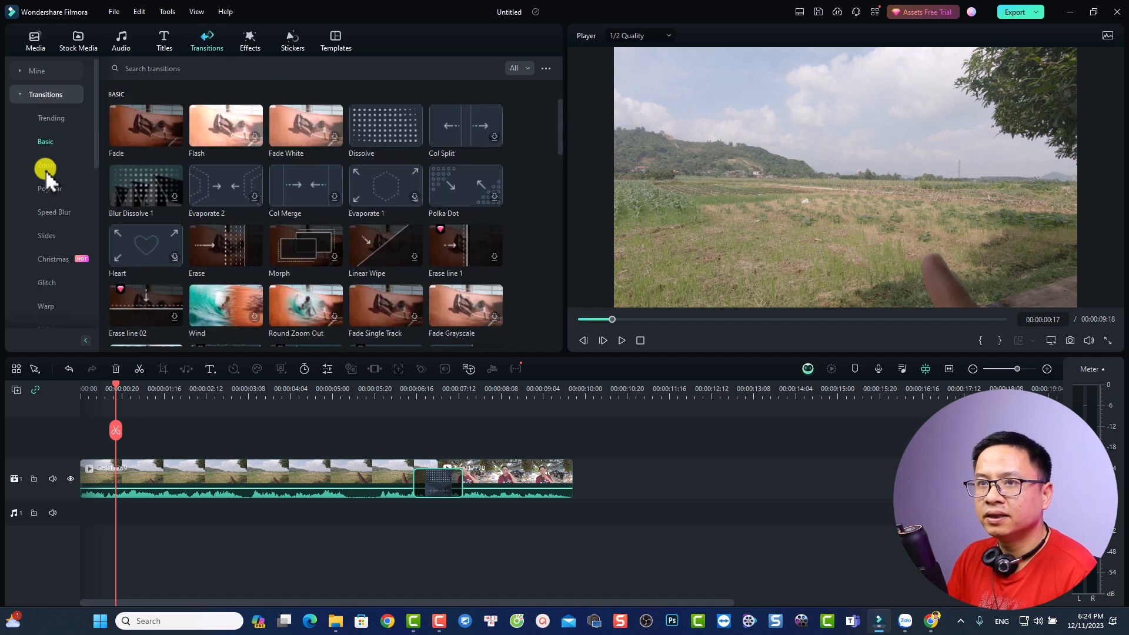
{"action": "left_click", "coordinate": [45, 167]}
{"action": "left_click", "coordinate": [45, 190]}
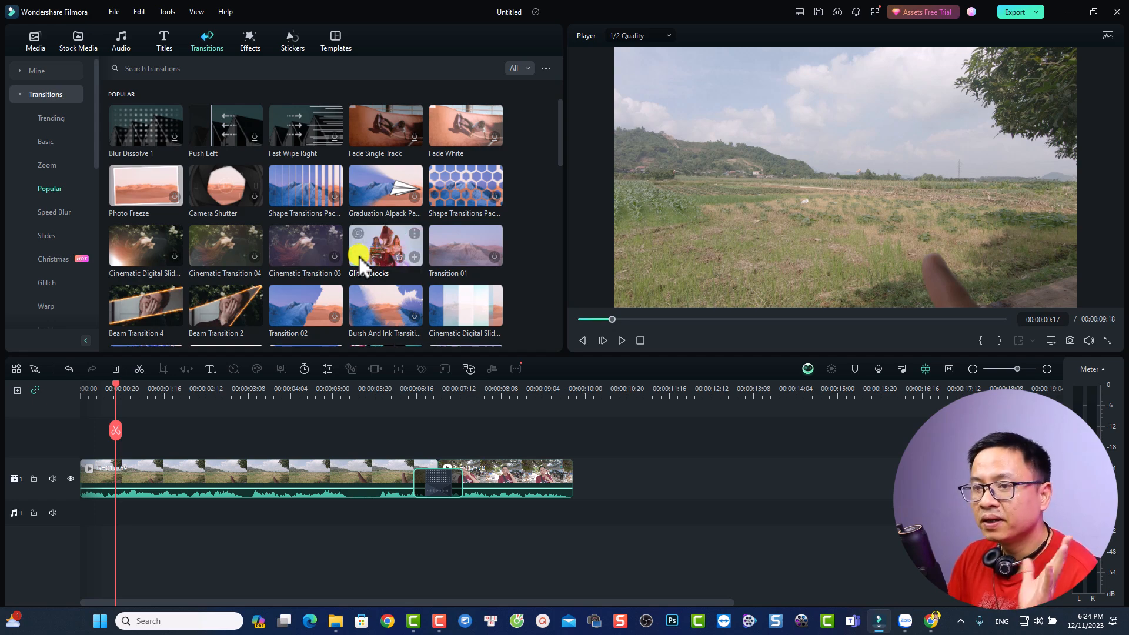
Add the Ink Title 1 title on a track above GH017769 starting at 00:00:00:20, and select its text in the preview
{"action": "mouse_move", "coordinate": [118, 390]}
{"action": "left_mouse_down"}
{"action": "mouse_move", "coordinate": [101, 389]}
{"action": "mouse_move", "coordinate": [121, 390]}
{"action": "left_mouse_up"}
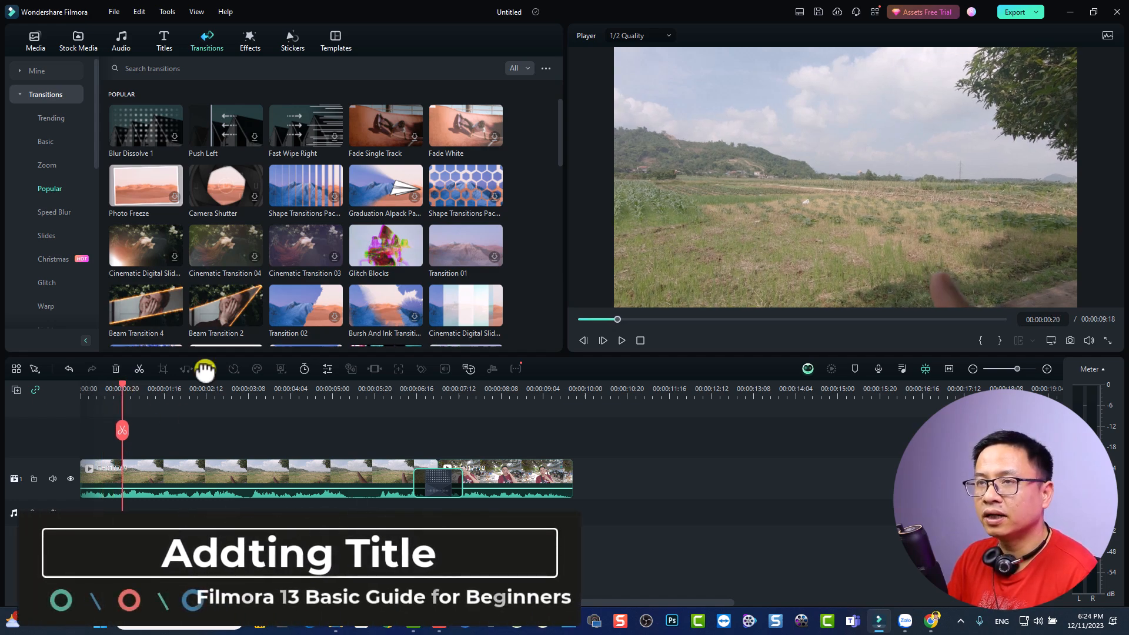
{"action": "left_click", "coordinate": [160, 39]}
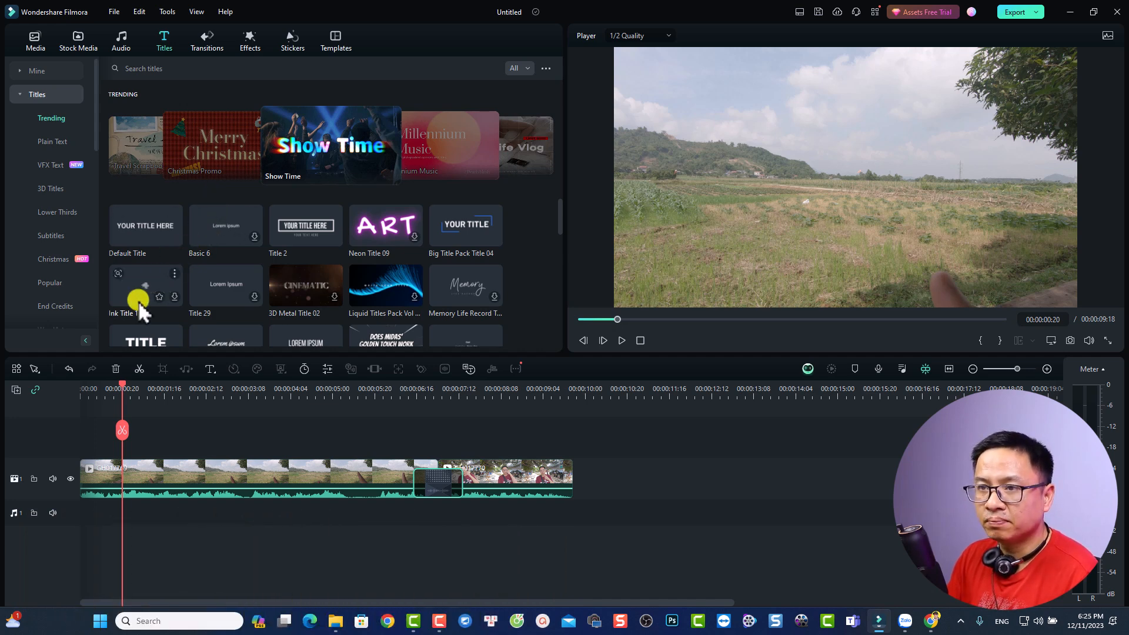
{"action": "mouse_move", "coordinate": [138, 301]}
{"action": "left_mouse_down"}
{"action": "mouse_move", "coordinate": [124, 449]}
{"action": "mouse_move", "coordinate": [202, 454]}
{"action": "left_mouse_up"}
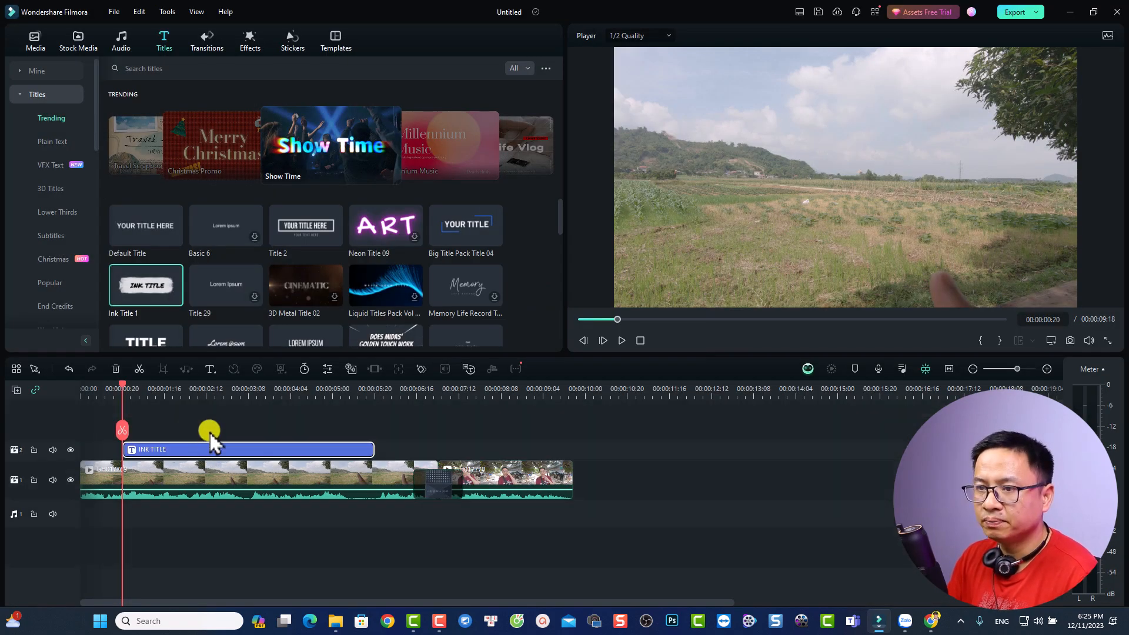
{"action": "key", "text": "space"}
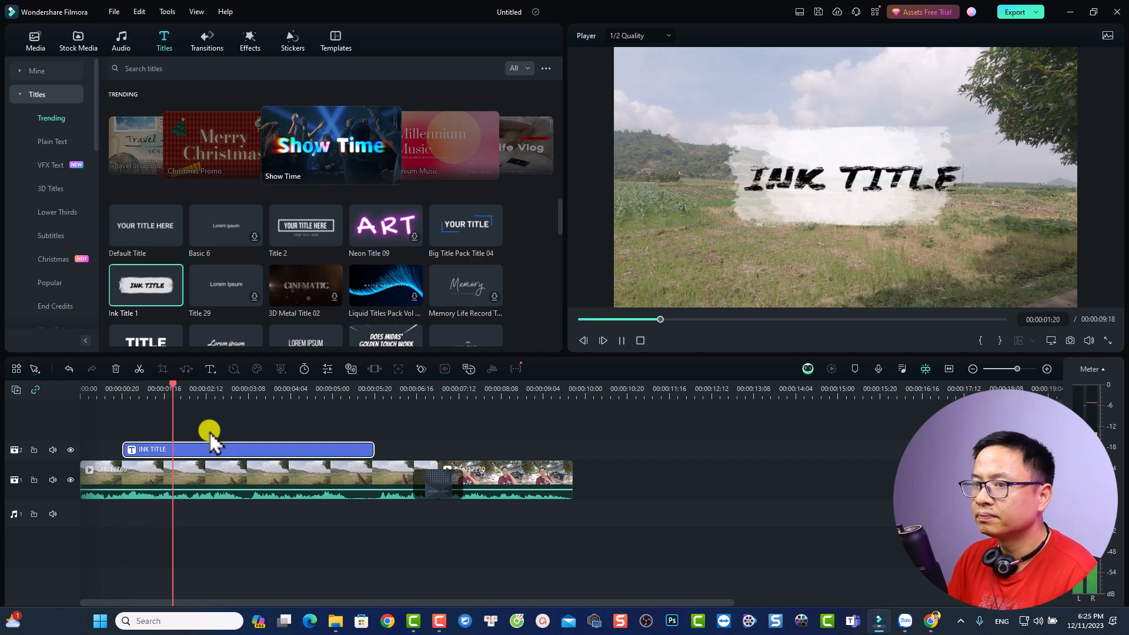
{"action": "left_click", "coordinate": [803, 189]}
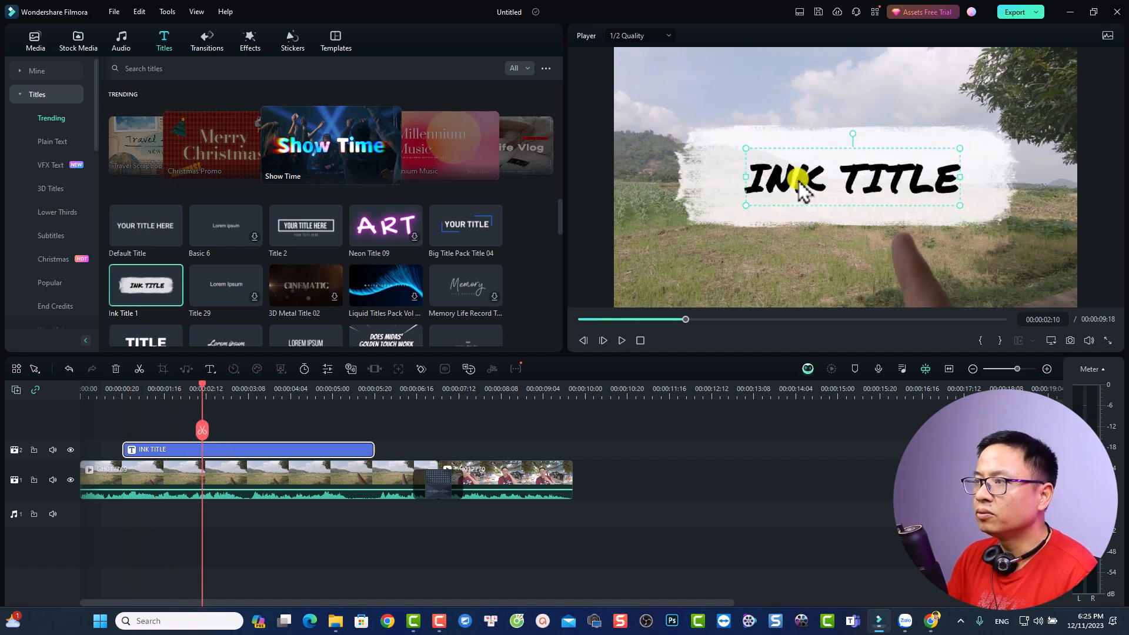
Replace the Ink Title 1 text with "Paragliding Vlog"
{"action": "double_click", "coordinate": [801, 186]}
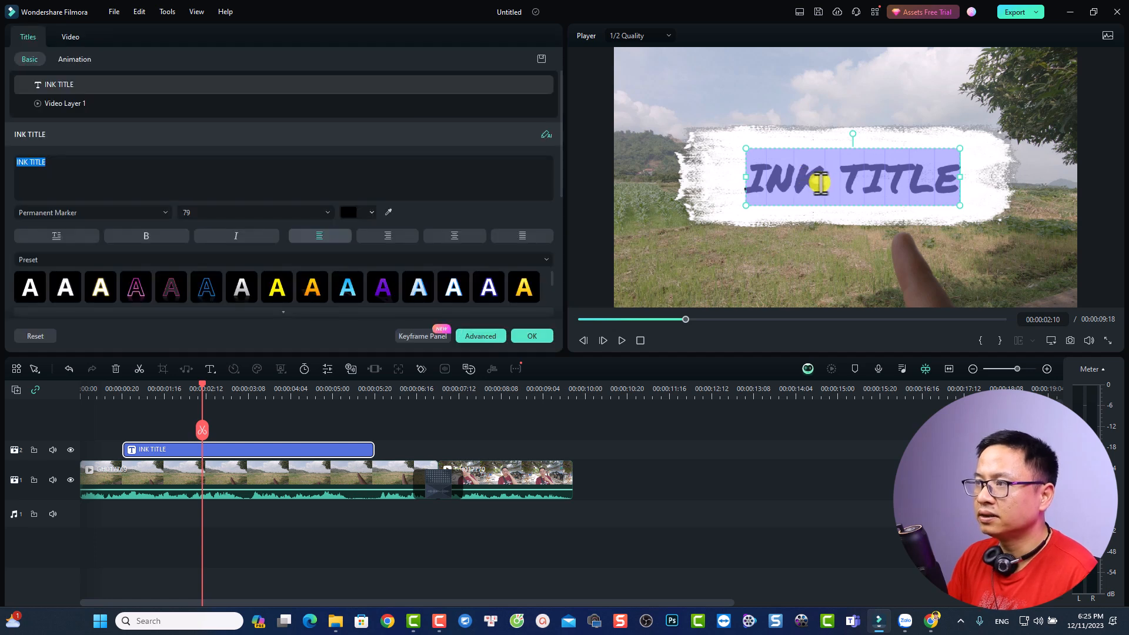
{"action": "type", "text": "Pa"}
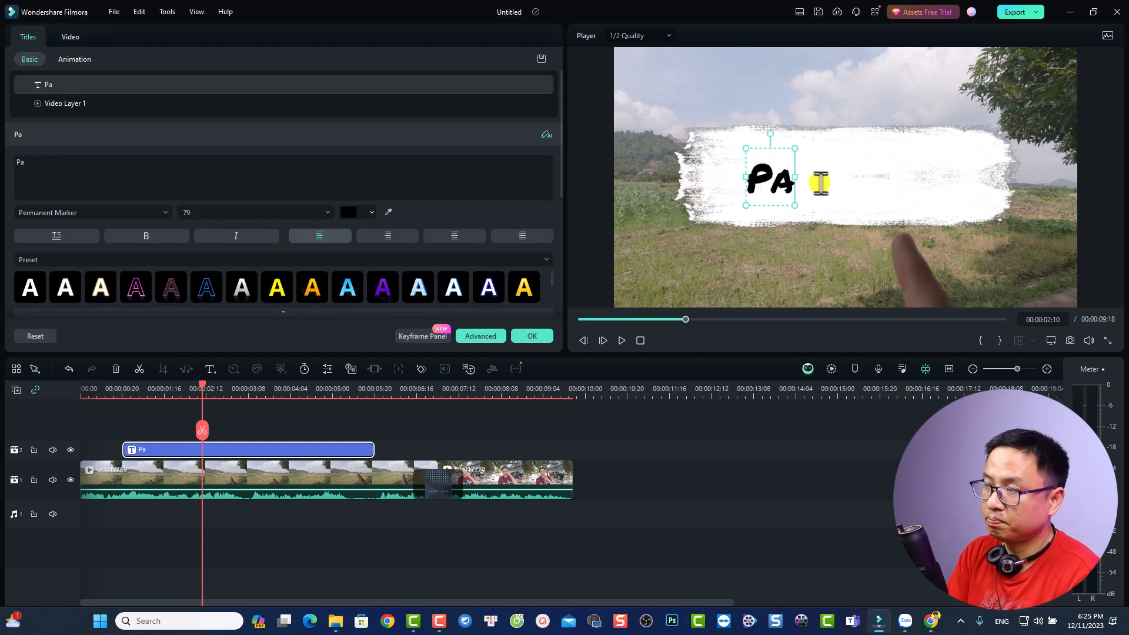
{"action": "type", "text": "ragling"}
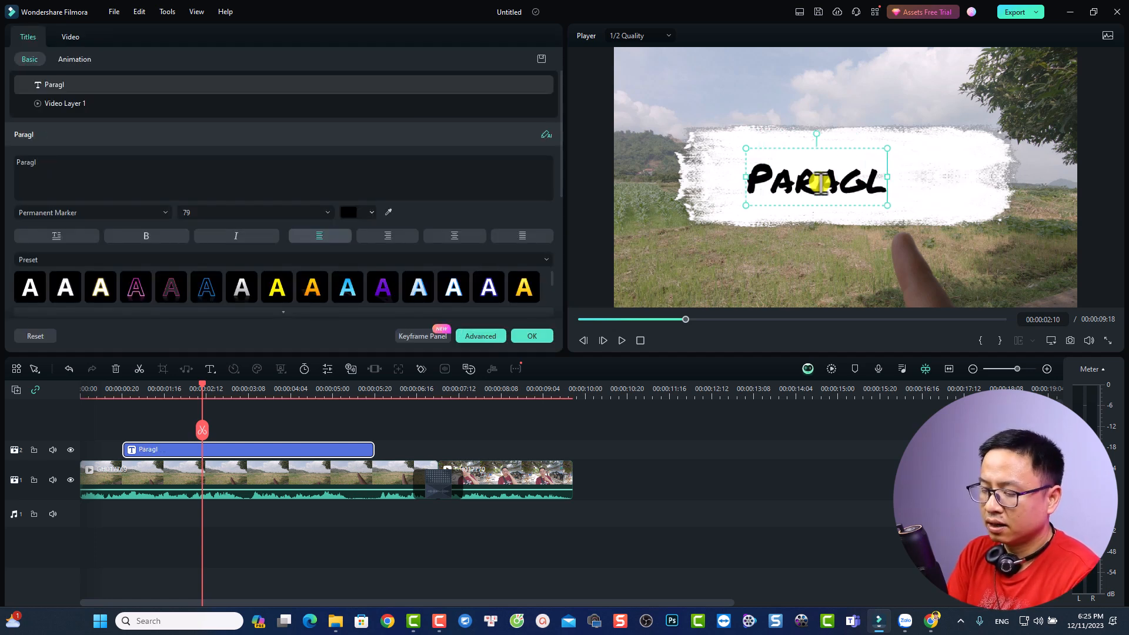
{"action": "key", "text": "BackSpace"}
{"action": "key", "text": "BackSpace"}
{"action": "type", "text": "ding Vlog"}
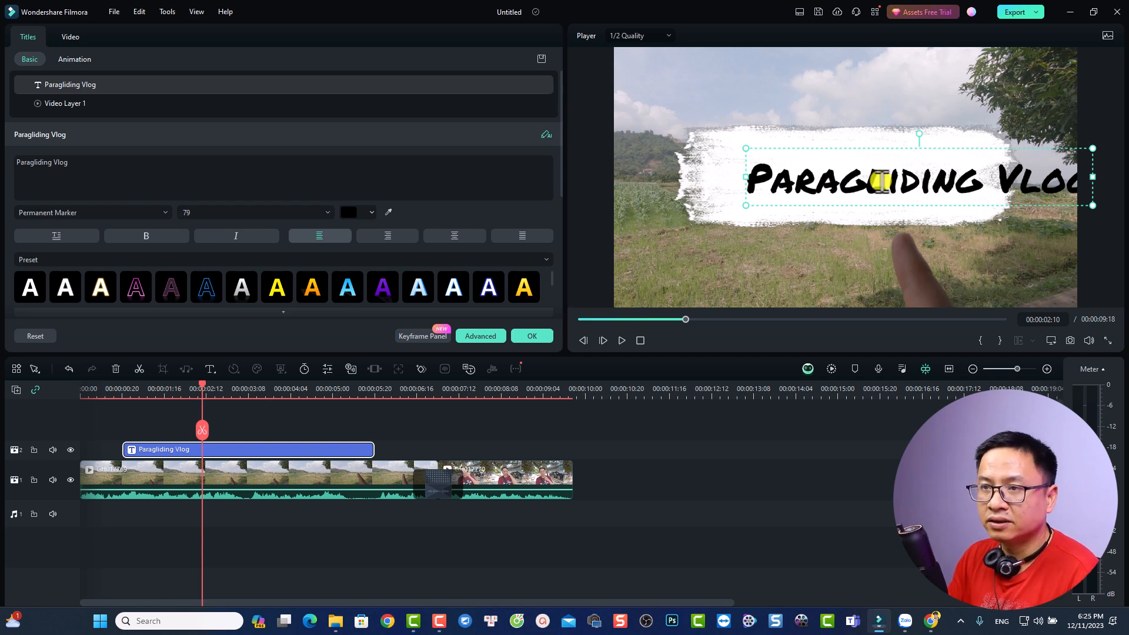
Set the Paragliding Vlog text's font size to 60, centre it on the white brush banner, and accept the title edits
{"action": "left_click", "coordinate": [228, 214]}
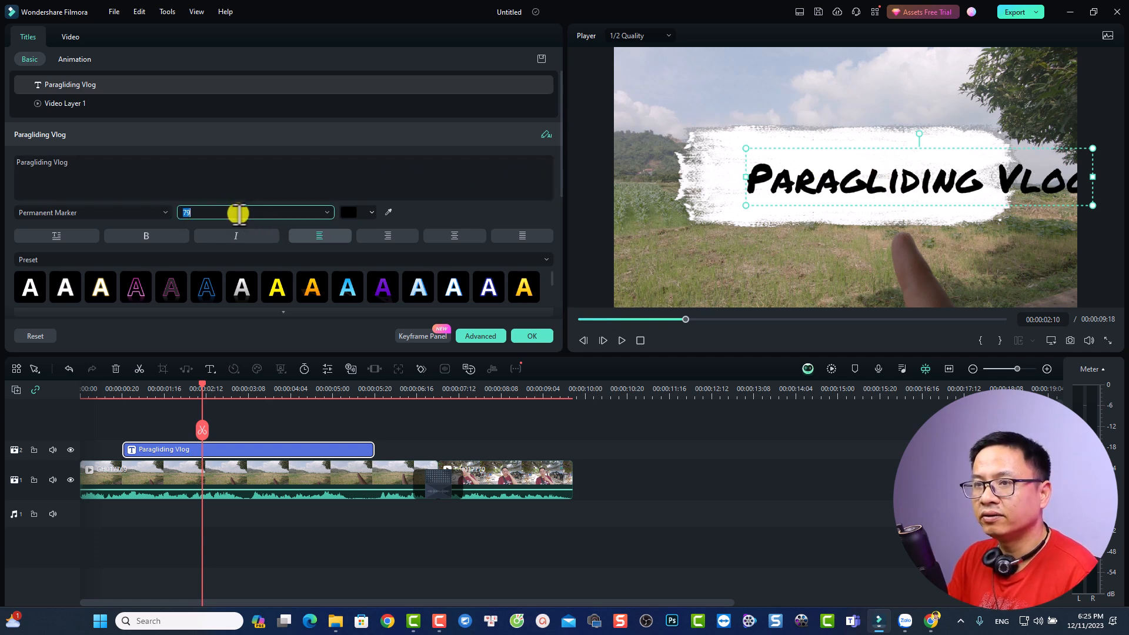
{"action": "type", "text": "44"}
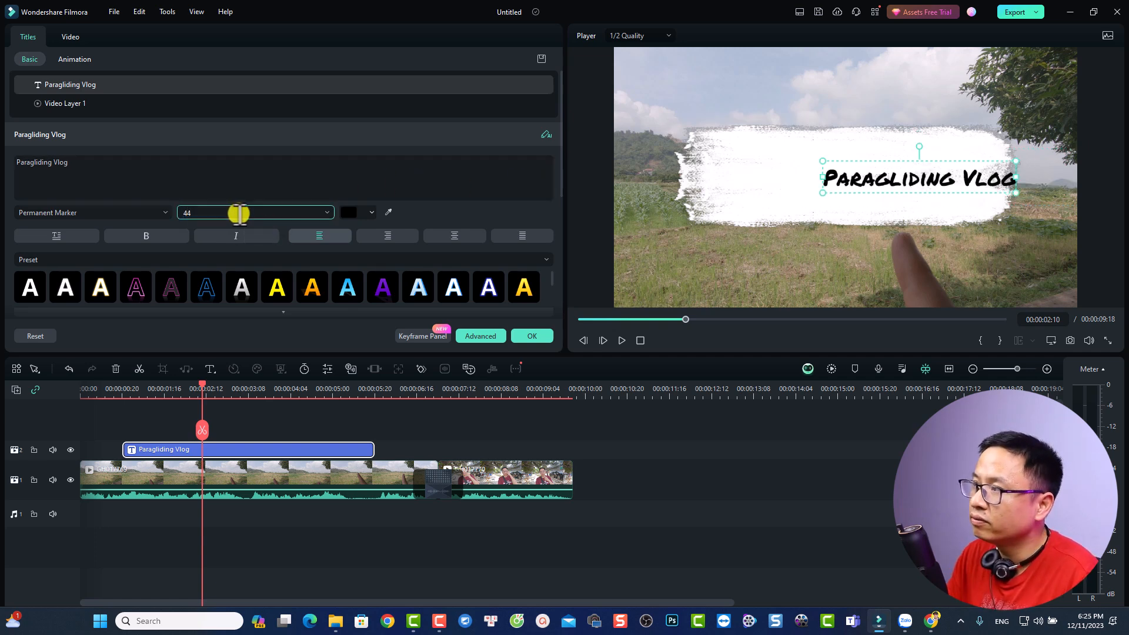
{"action": "left_click_drag", "start_coordinate": [239, 214], "coordinate": [167, 210]}
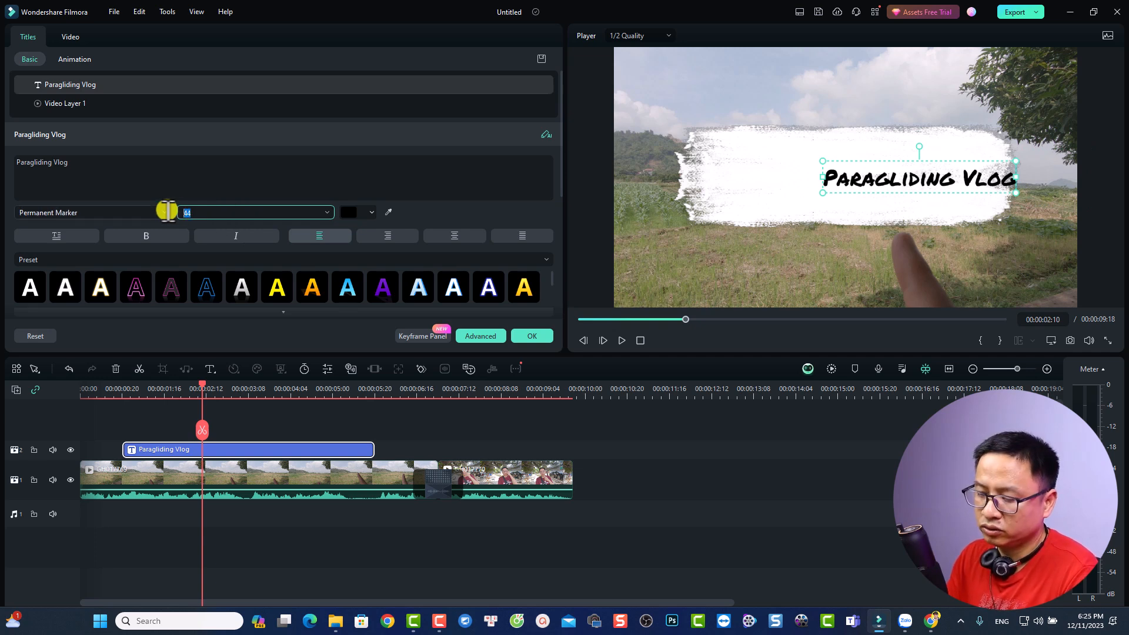
{"action": "type", "text": "60"}
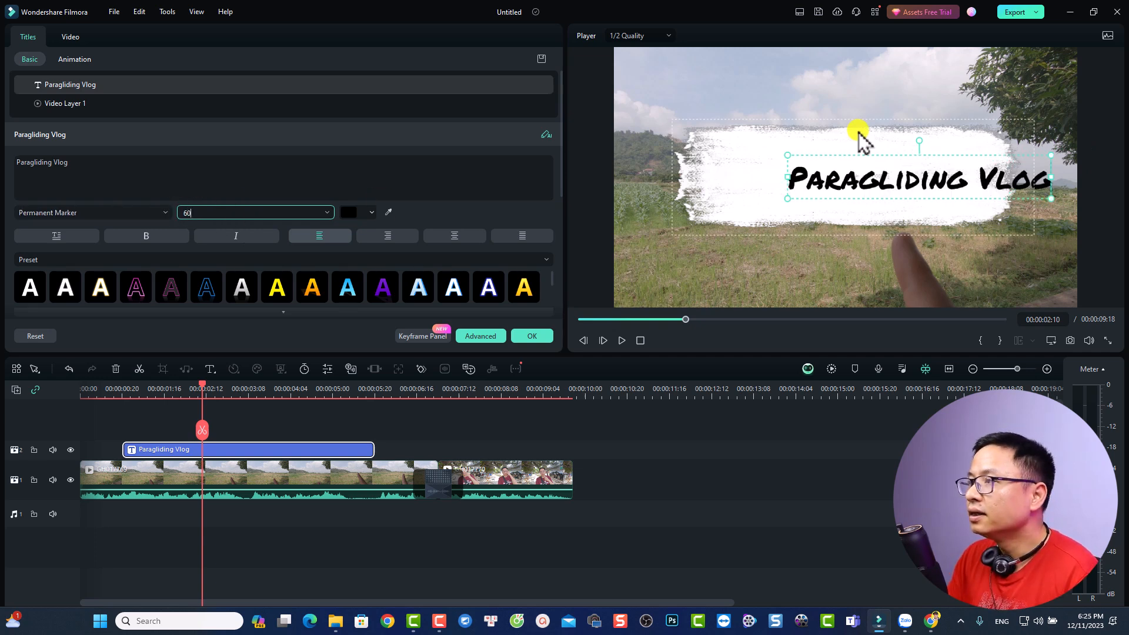
{"action": "left_click", "coordinate": [851, 184]}
{"action": "left_click", "coordinate": [851, 184]}
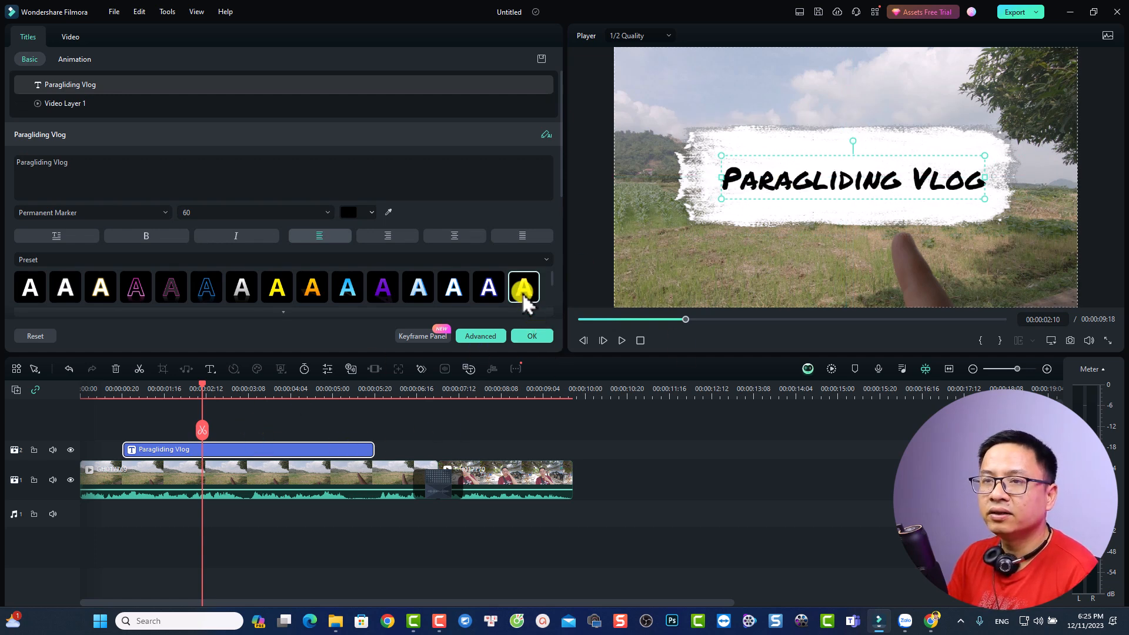
{"action": "scroll", "coordinate": [520, 294], "scroll_direction": "down", "scroll_amount": 2}
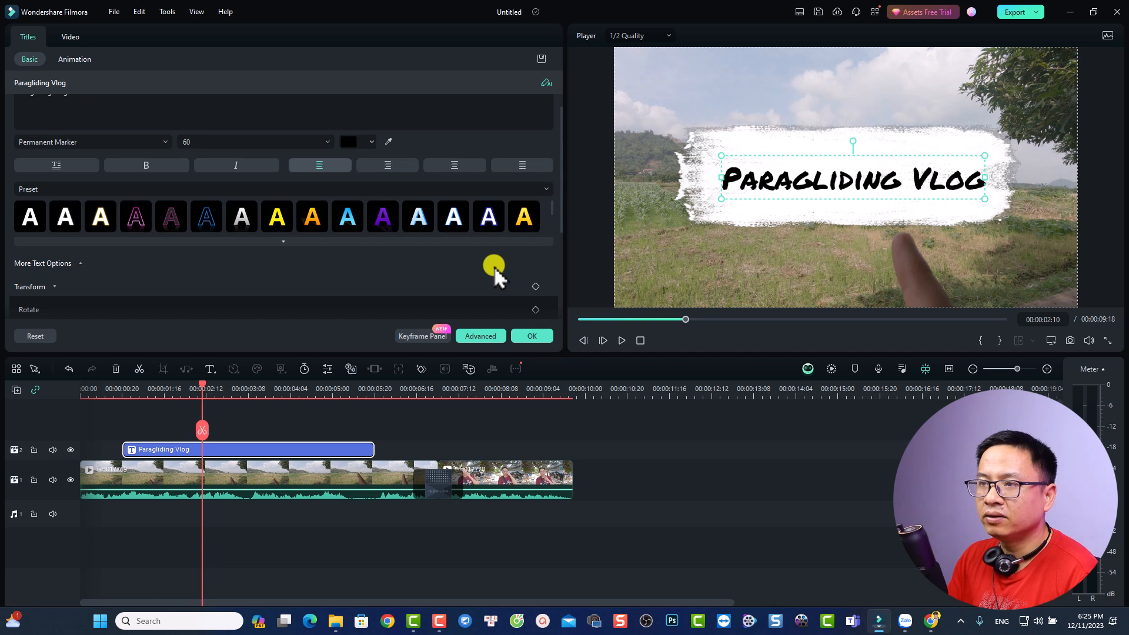
{"action": "left_click", "coordinate": [535, 336]}
Play the timeline from its start to check the Paragliding Vlog title over the first clip
{"action": "left_click", "coordinate": [110, 395]}
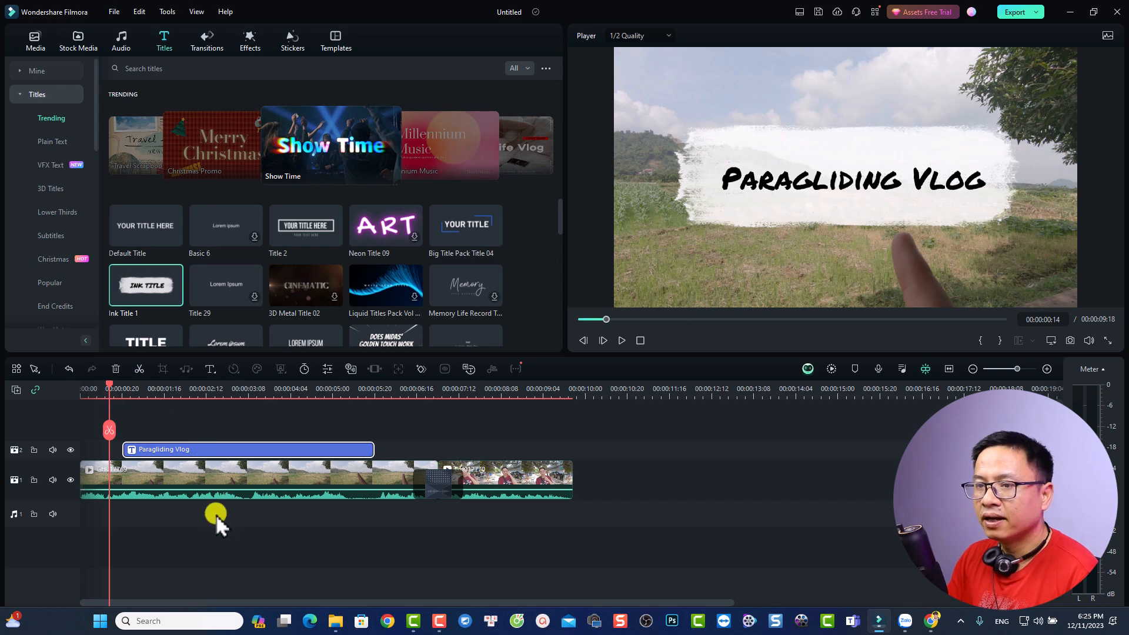
{"action": "left_click_drag", "start_coordinate": [113, 418], "coordinate": [83, 391]}
{"action": "left_click", "coordinate": [191, 479]}
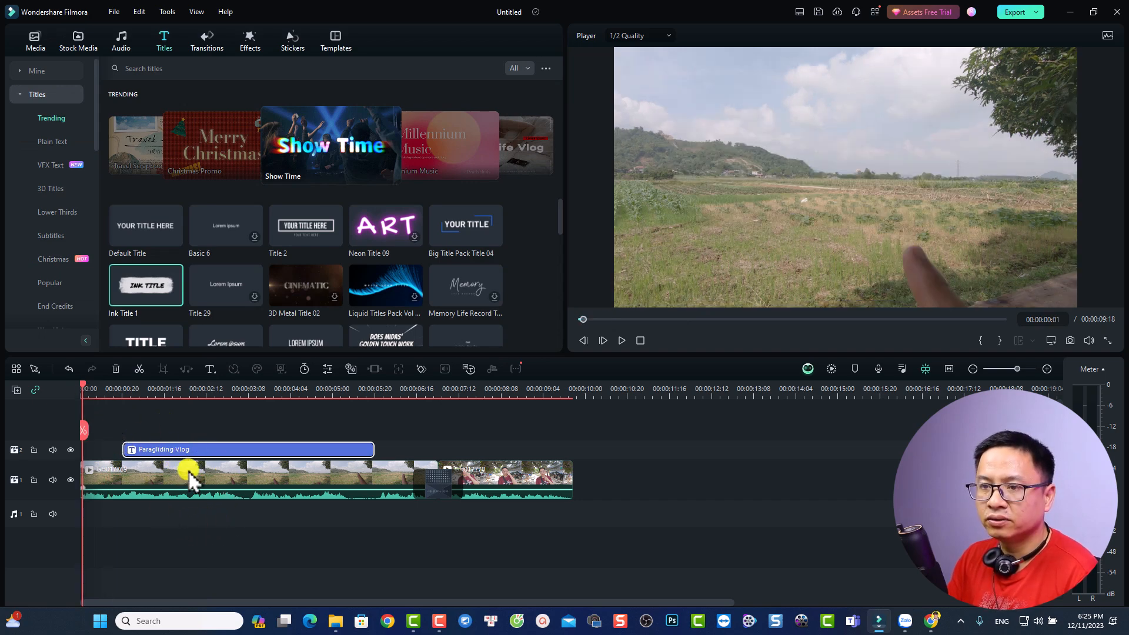
{"action": "key", "text": "space"}
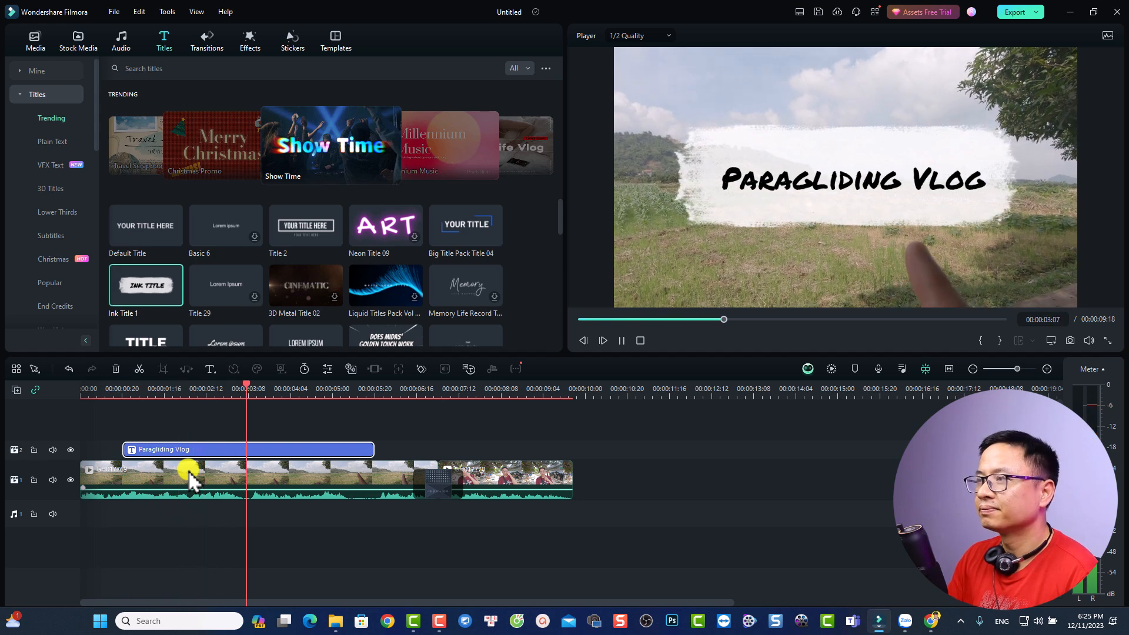
{"action": "key", "text": "space"}
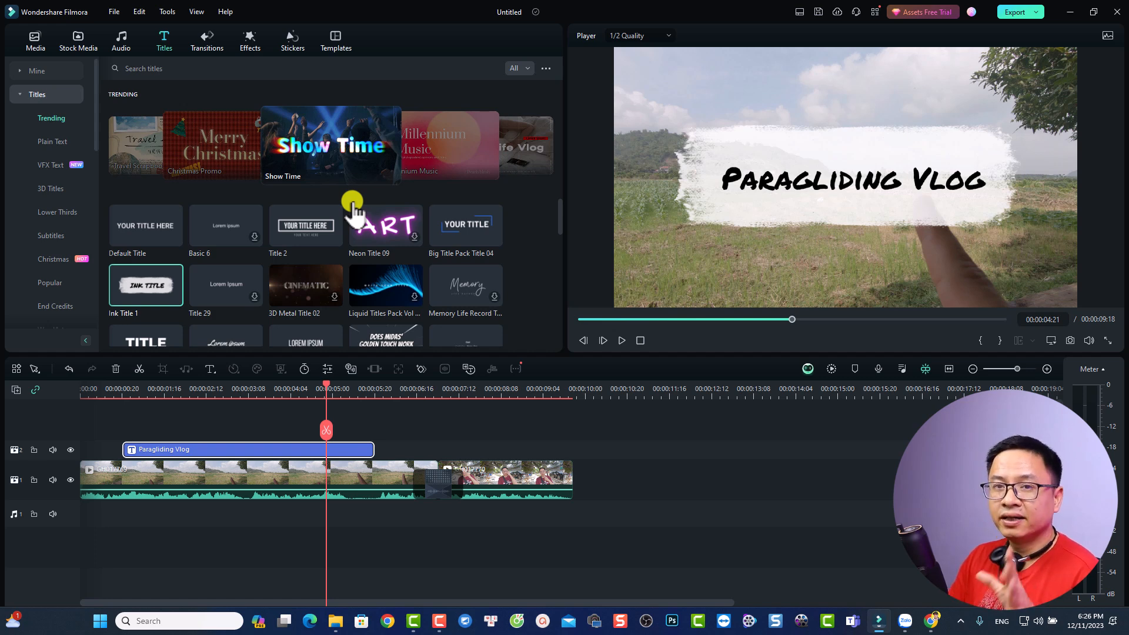
Filter the LUT effects to free ones and add Movie 3 on a new track above the title, starting at the timeline's beginning
{"action": "left_click", "coordinate": [248, 47]}
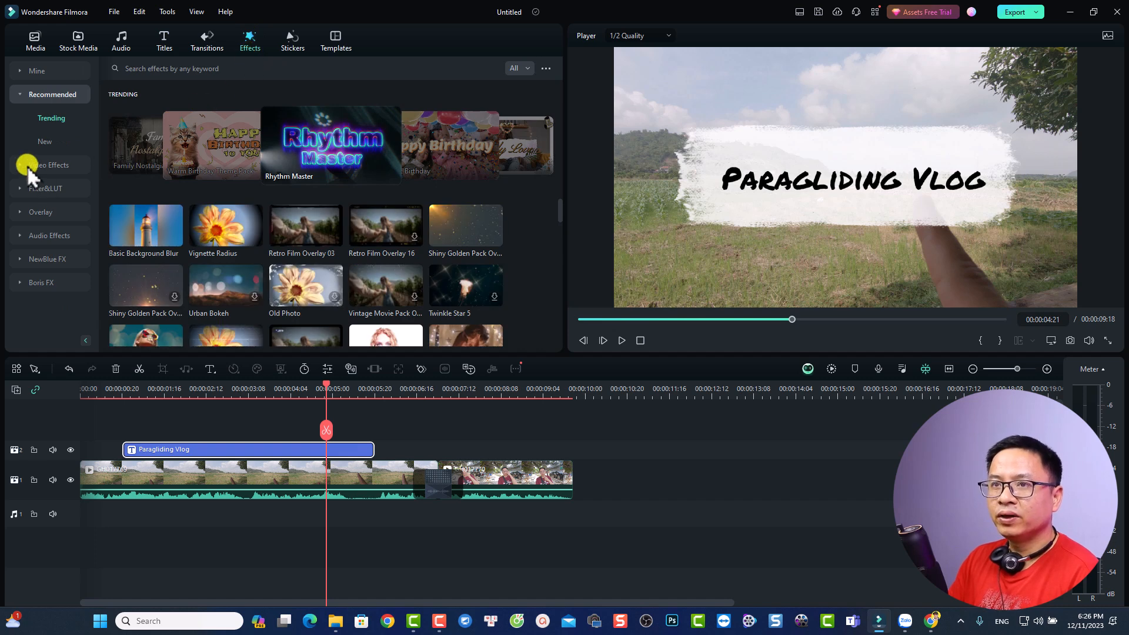
{"action": "left_click", "coordinate": [17, 186]}
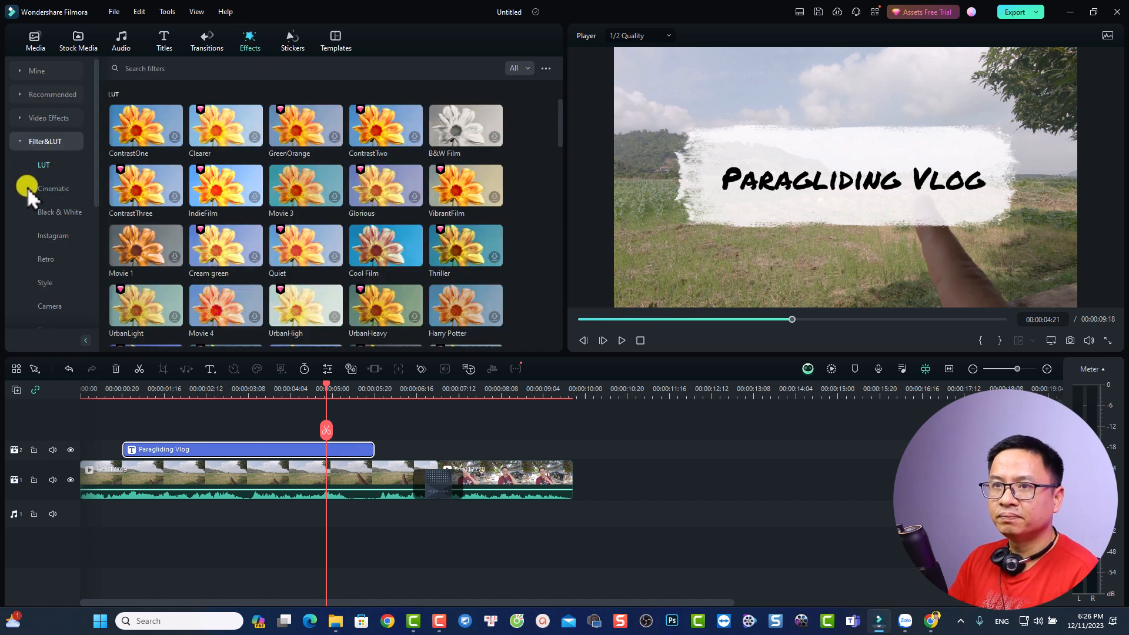
{"action": "left_click", "coordinate": [521, 68]}
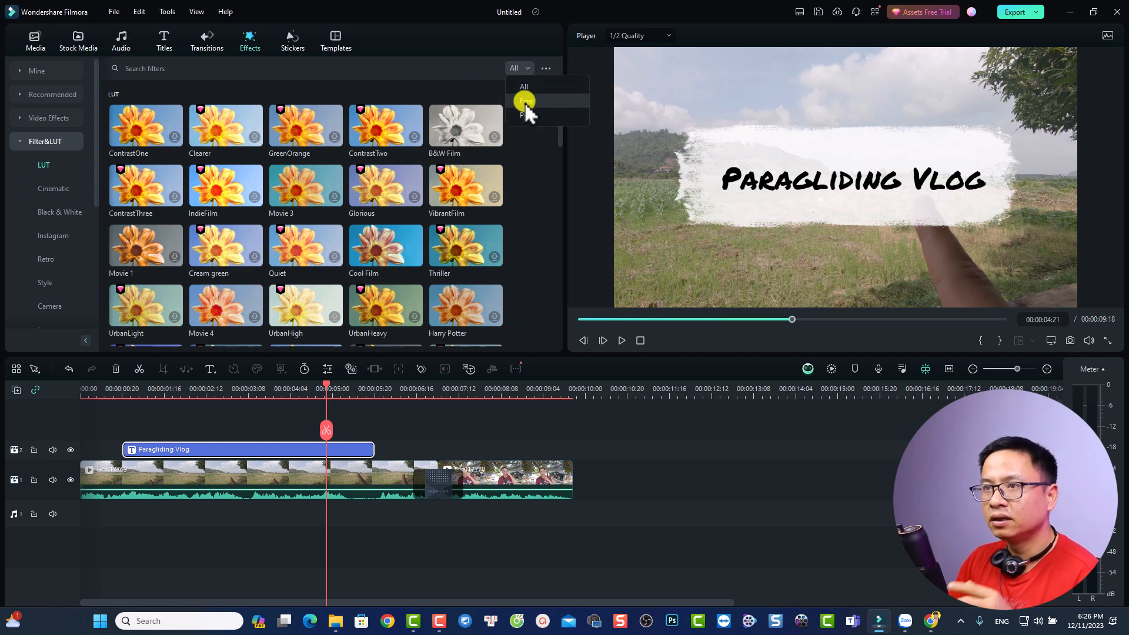
{"action": "left_click", "coordinate": [525, 102]}
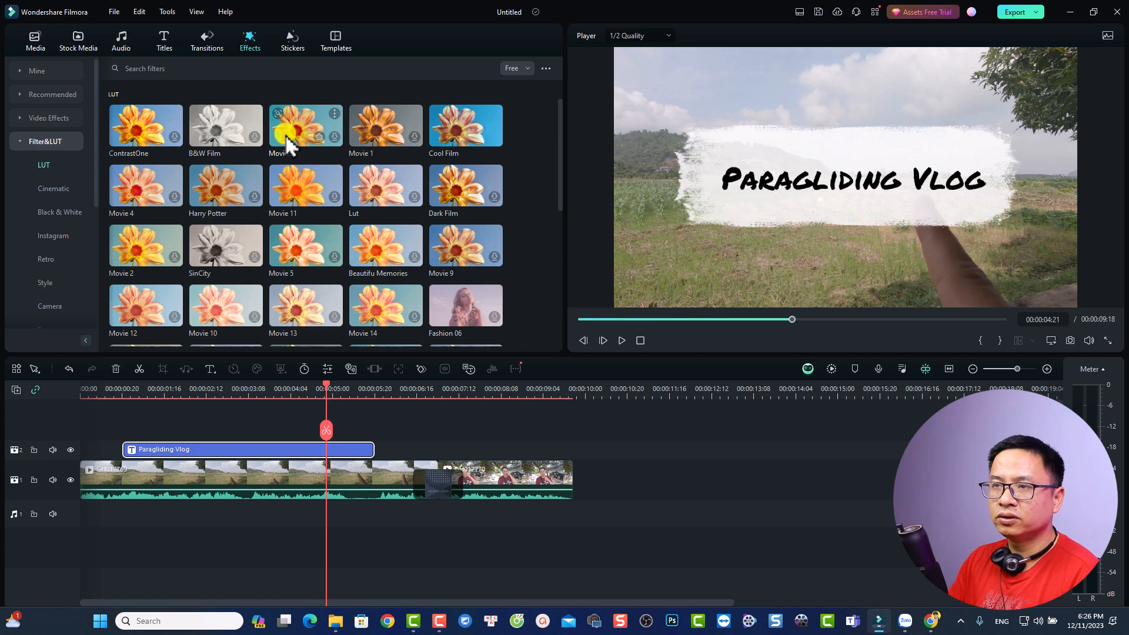
{"action": "left_click_drag", "start_coordinate": [287, 139], "coordinate": [228, 414]}
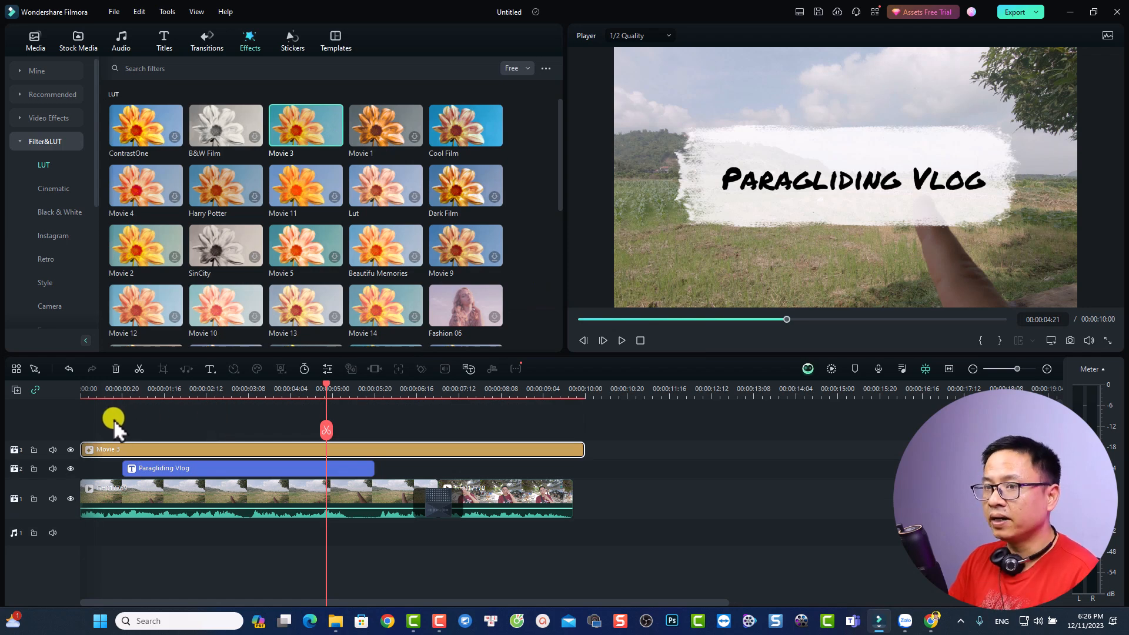
Preview the Movie 3 LUT over the second clip, set its Protect Skin Tones to 100, and accept the effect settings
{"action": "left_click", "coordinate": [92, 393]}
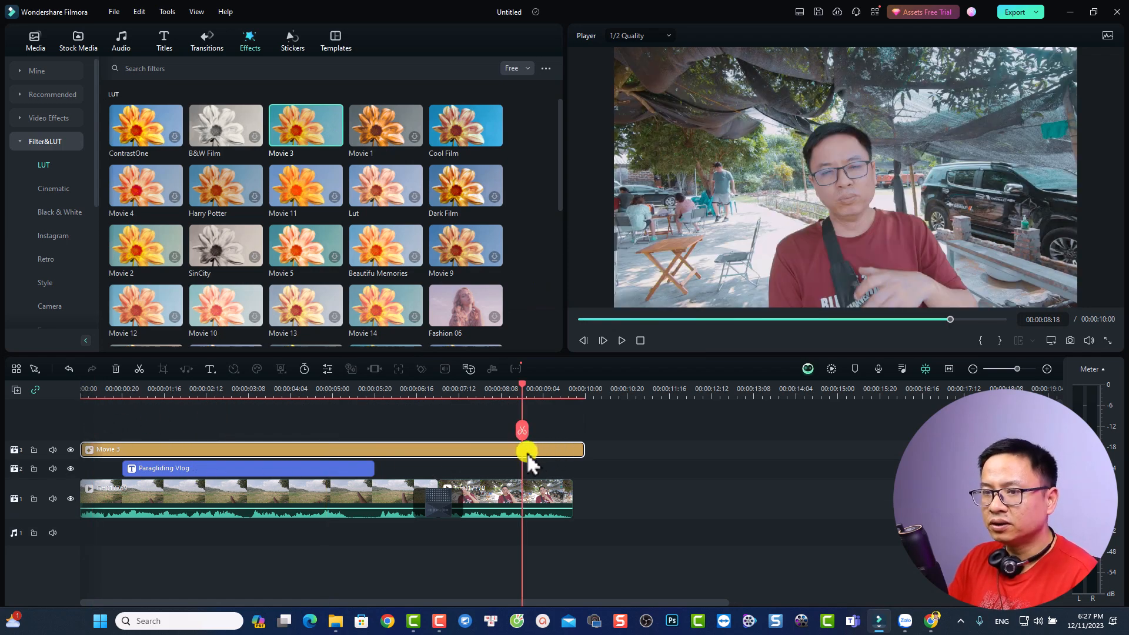
{"action": "double_click", "coordinate": [489, 455]}
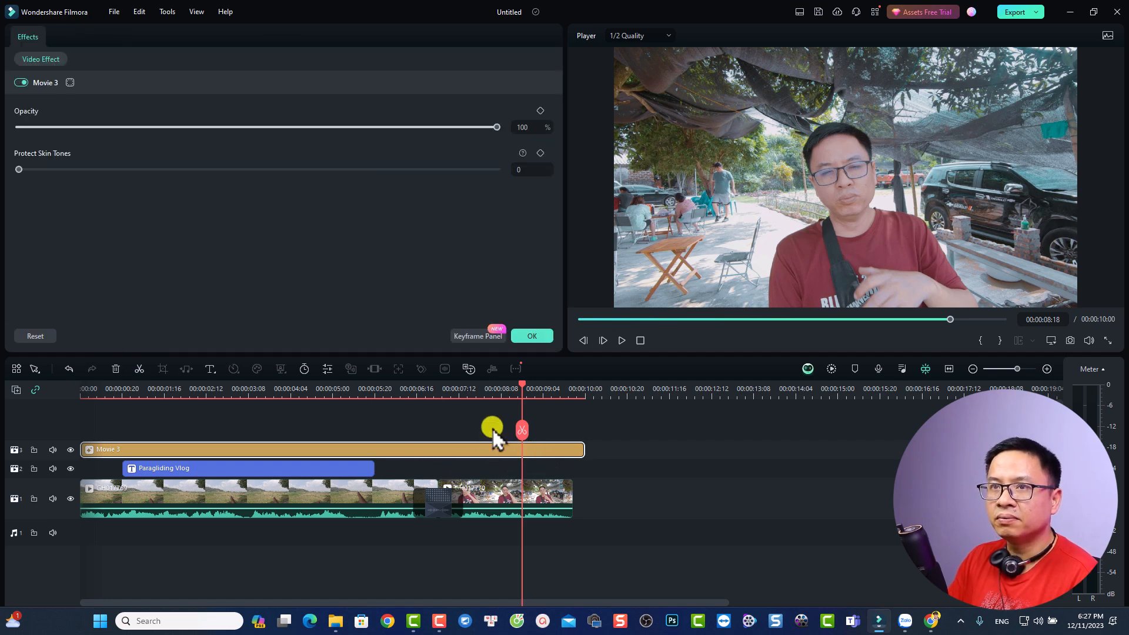
{"action": "mouse_move", "coordinate": [499, 129]}
{"action": "left_mouse_down"}
{"action": "mouse_move", "coordinate": [389, 129]}
{"action": "mouse_move", "coordinate": [507, 147]}
{"action": "left_mouse_up"}
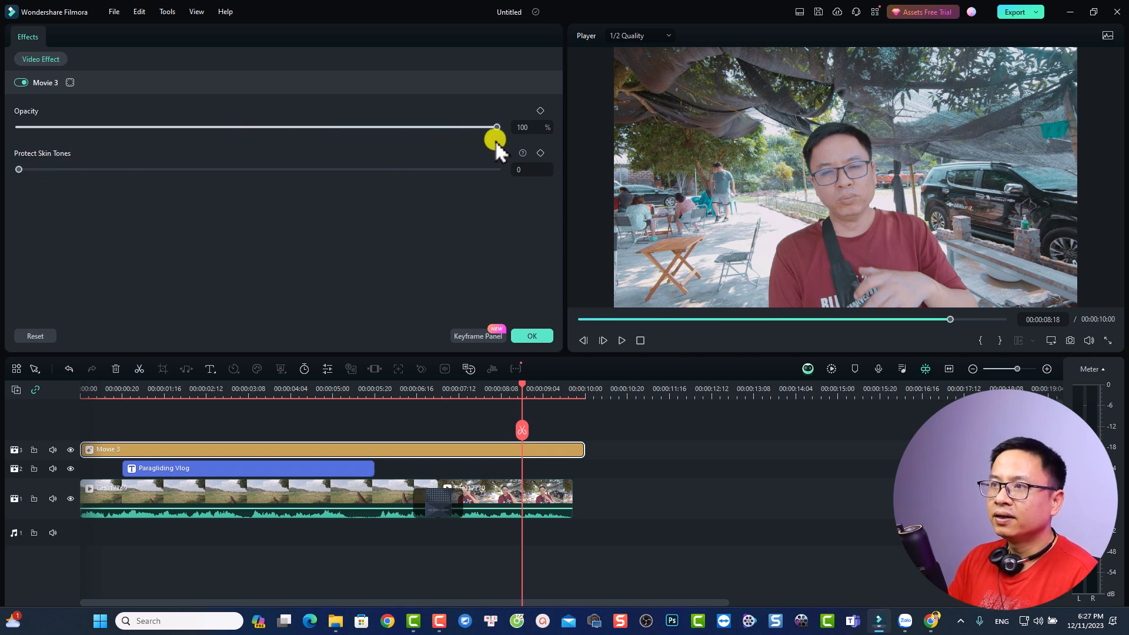
{"action": "left_click_drag", "start_coordinate": [19, 168], "coordinate": [138, 170]}
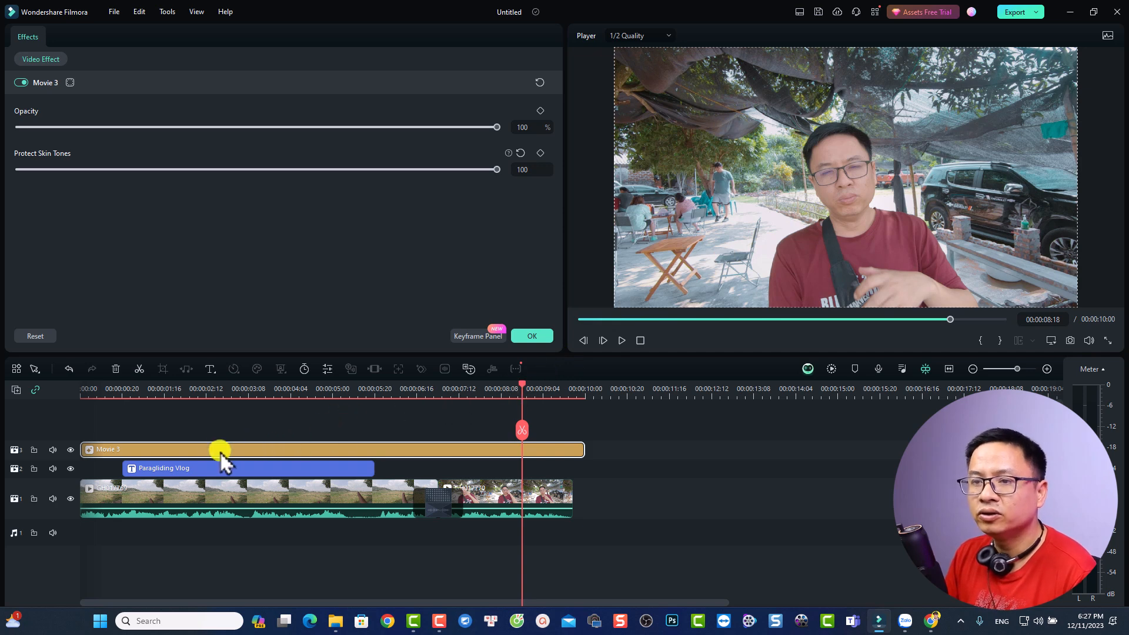
{"action": "left_click", "coordinate": [532, 335]}
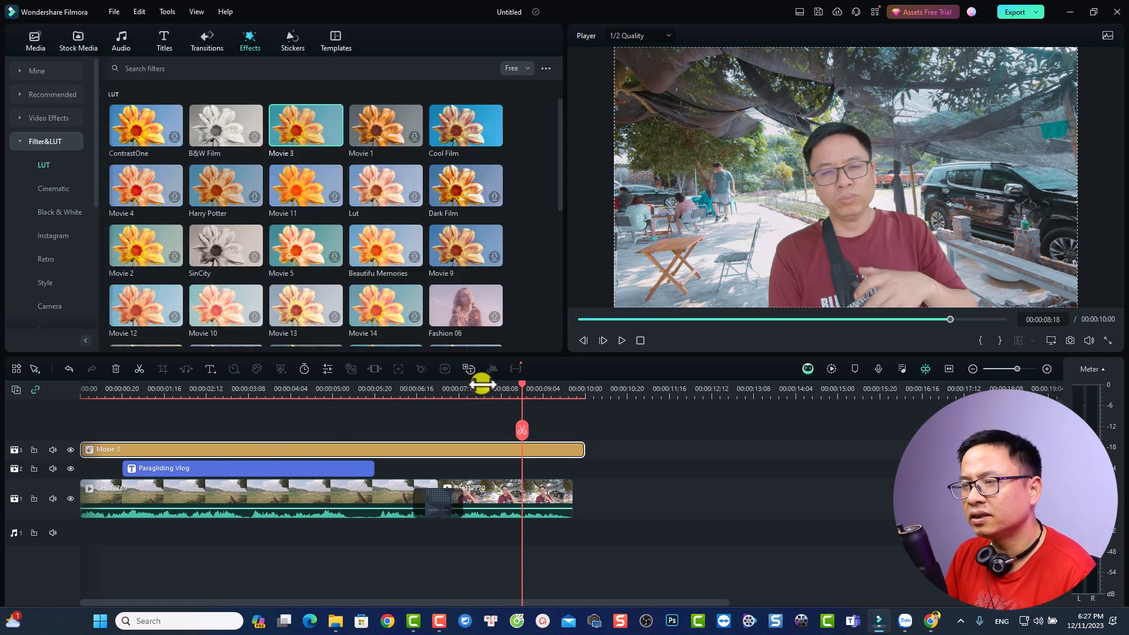
Add the trending Great4 sticker on a new track above the Movie 3 effect, starting at about 00:00:05:00
{"action": "left_click", "coordinate": [290, 47]}
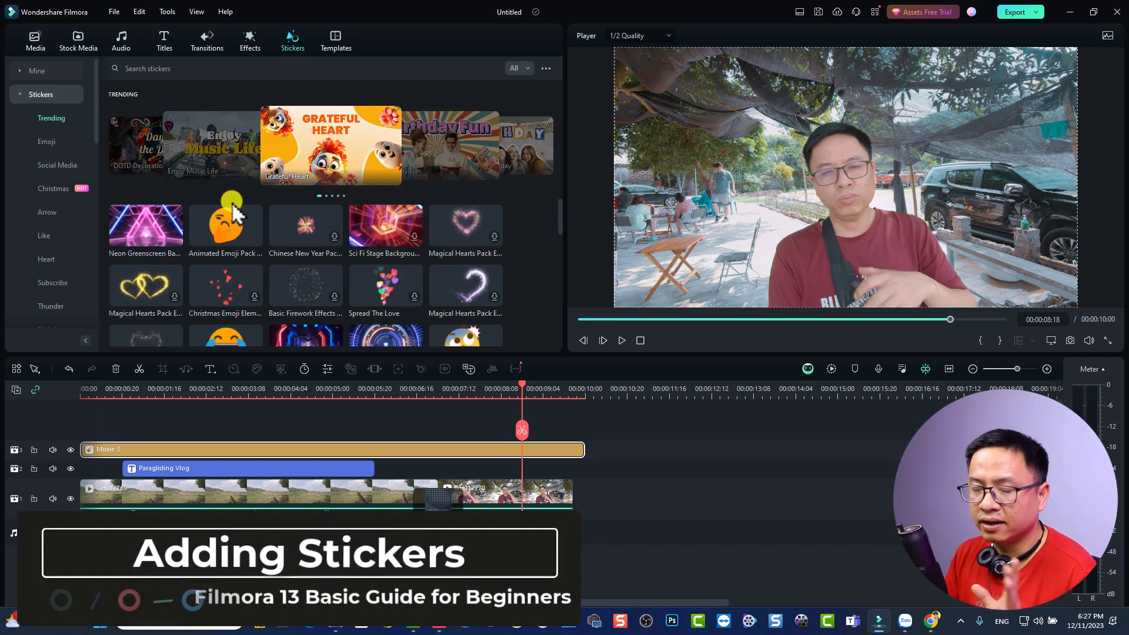
{"action": "scroll", "coordinate": [365, 218], "scroll_direction": "down", "scroll_amount": 4}
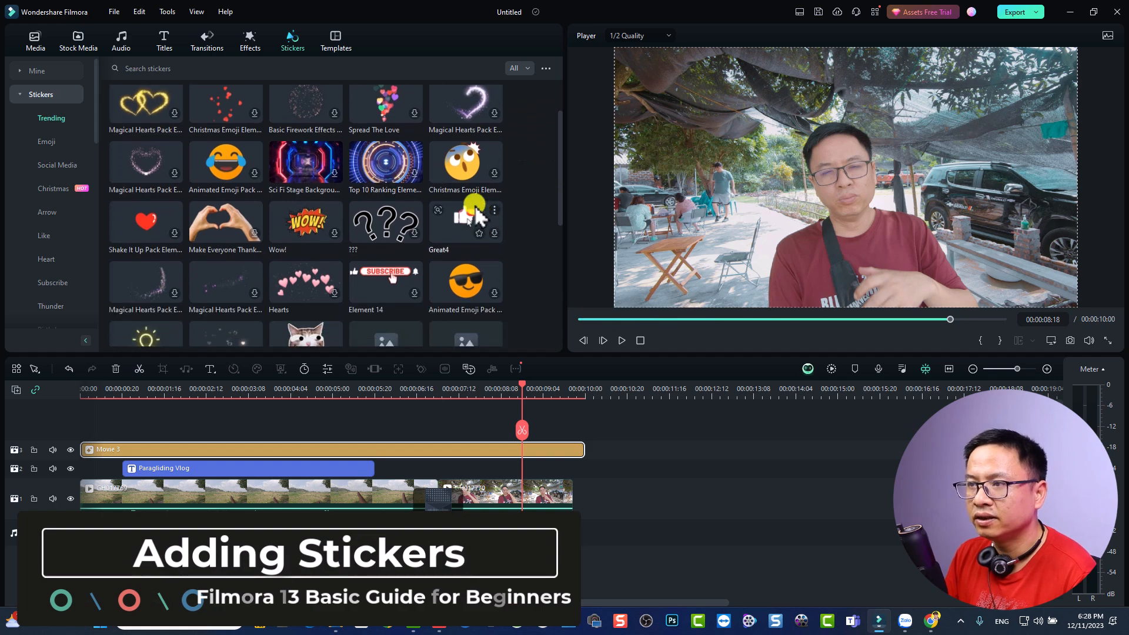
{"action": "scroll", "coordinate": [479, 211], "scroll_direction": "down", "scroll_amount": 1}
{"action": "left_click_drag", "start_coordinate": [458, 327], "coordinate": [355, 430]}
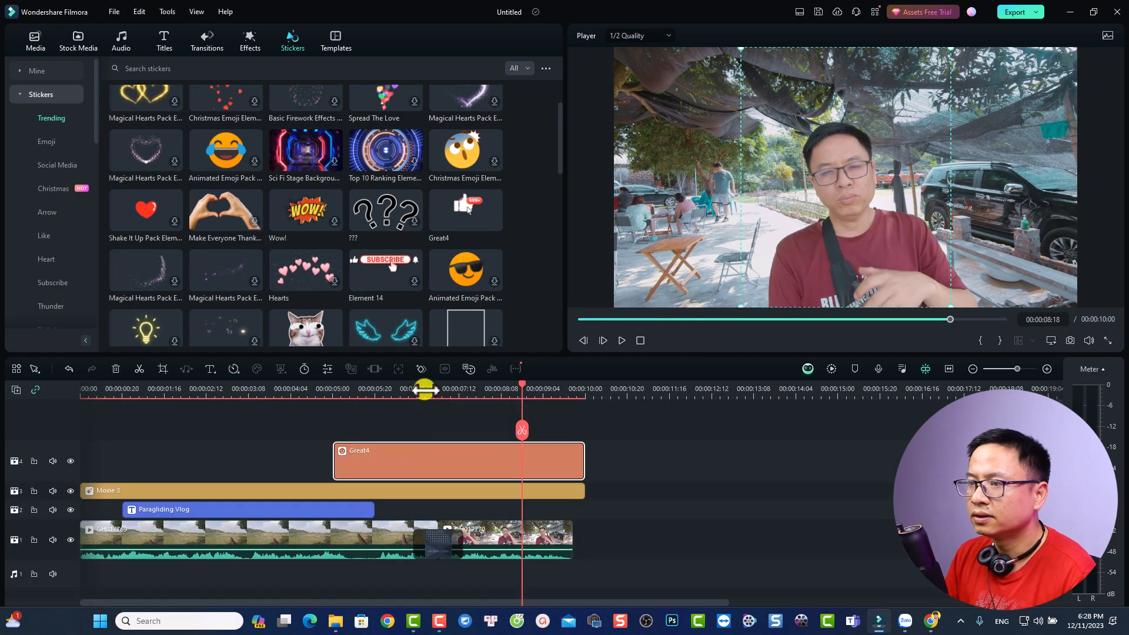
Show the Great4 sticker at 00:00:06:20, shrink it, and place it in the lower-left area of the video frame
{"action": "left_click", "coordinate": [425, 390]}
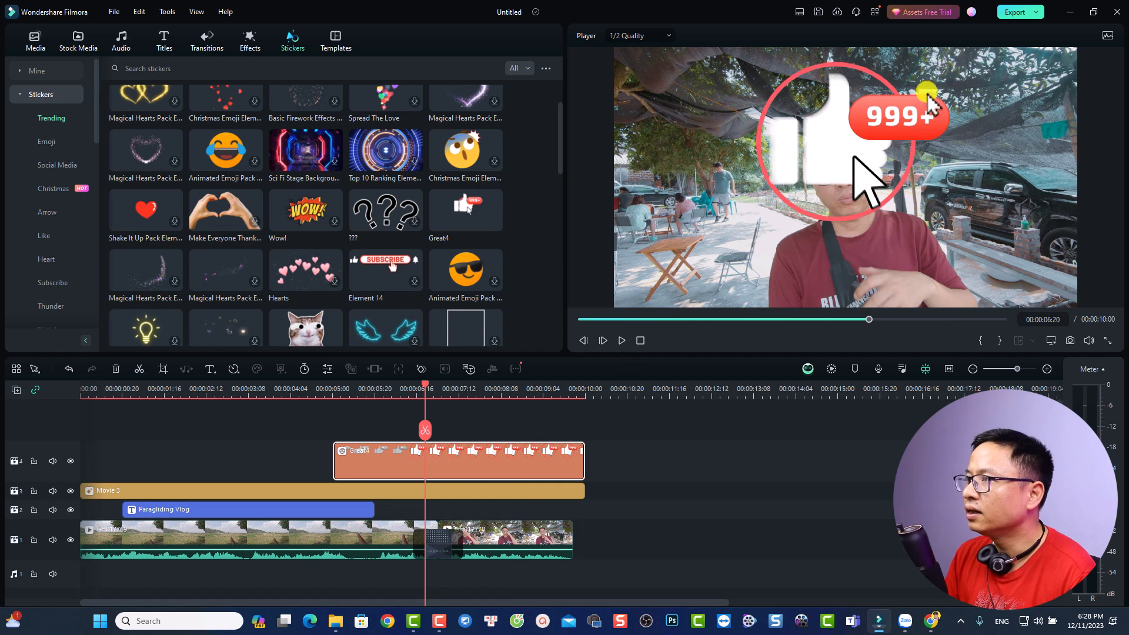
{"action": "left_click", "coordinate": [870, 116]}
{"action": "left_click_drag", "start_coordinate": [955, 42], "coordinate": [706, 252]}
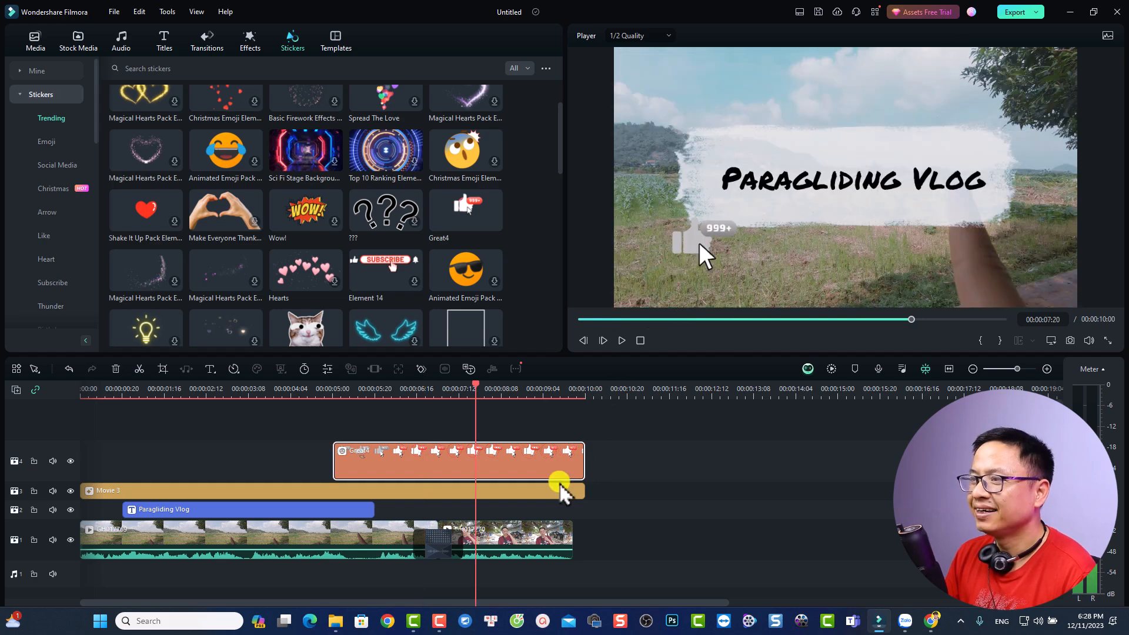
Add the Wandering Soul music from the project media to audio track 1, starting at the timeline's beginning
{"action": "scroll", "coordinate": [537, 519], "scroll_direction": "down", "scroll_amount": 1}
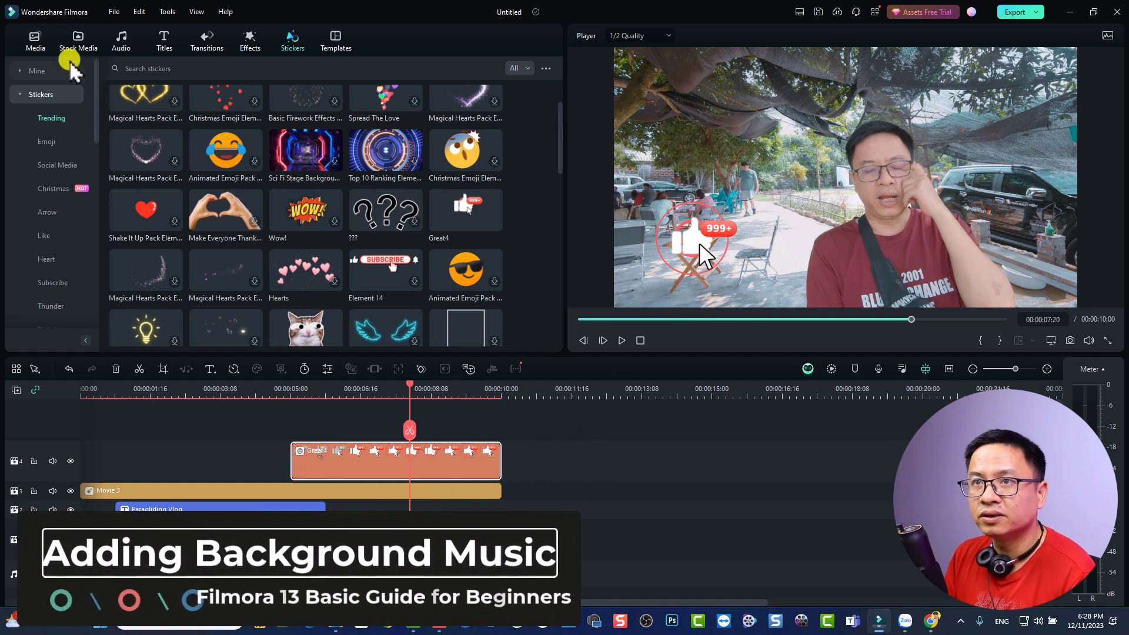
{"action": "left_click", "coordinate": [36, 42]}
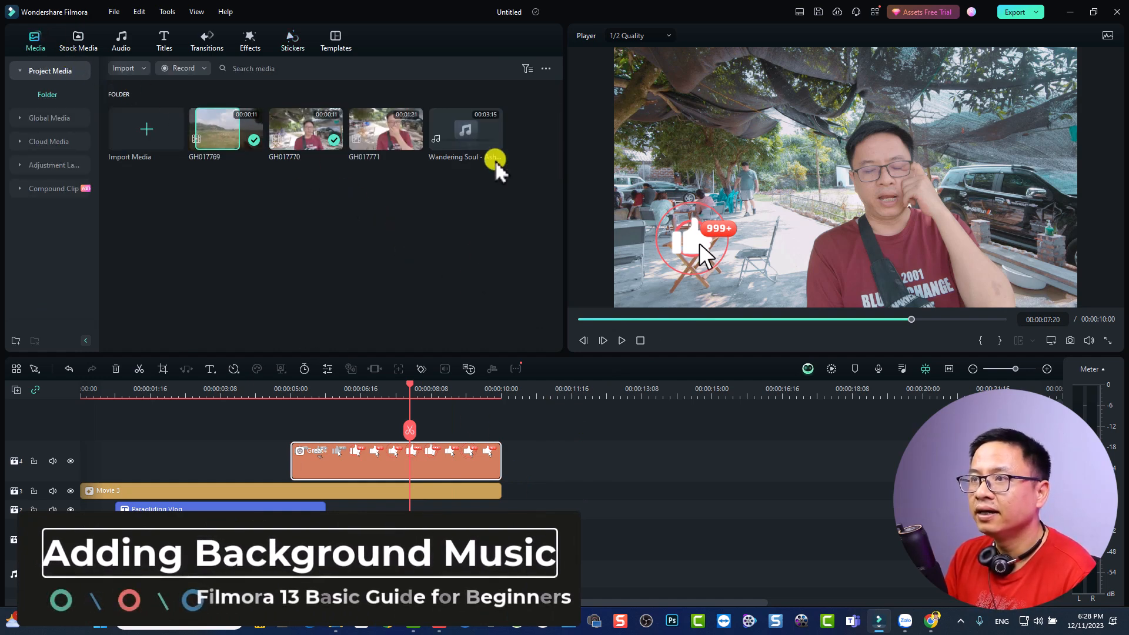
{"action": "left_click_drag", "start_coordinate": [460, 143], "coordinate": [89, 539]}
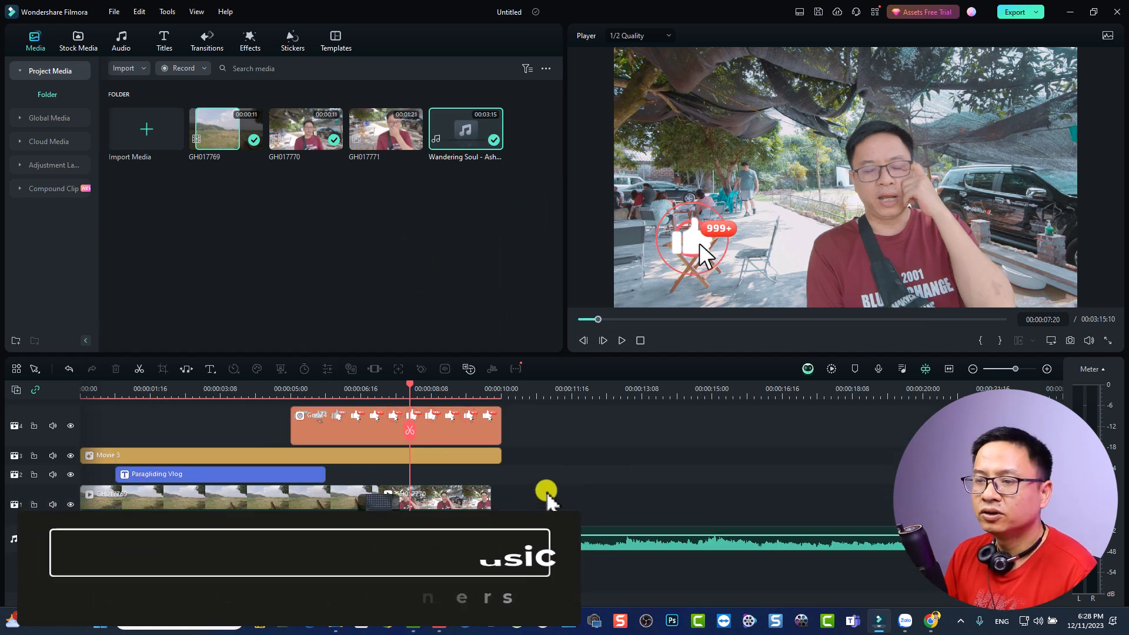
Select both video clips, GH017769 and GH017770, and mute their audio
{"action": "left_click_drag", "start_coordinate": [545, 497], "coordinate": [233, 512]}
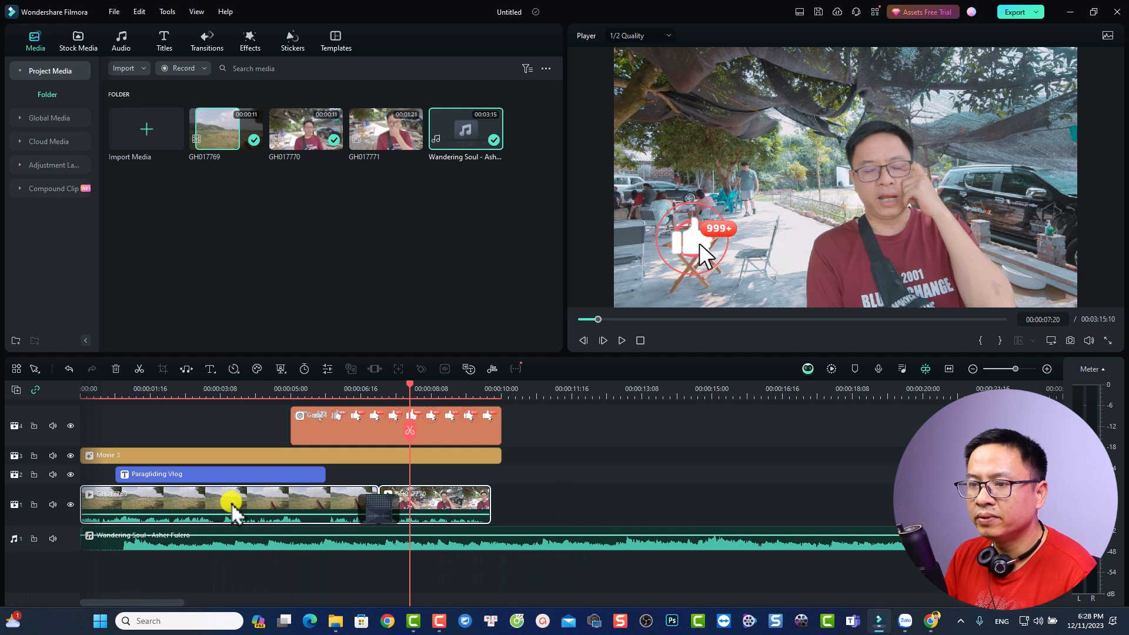
{"action": "right_click", "coordinate": [235, 513]}
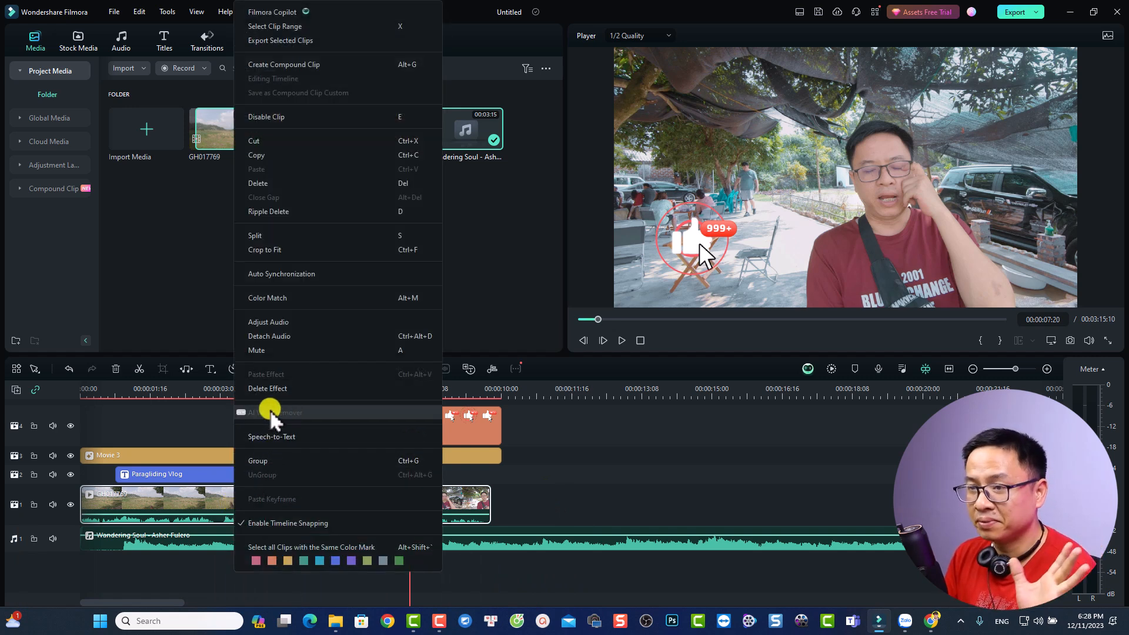
{"action": "left_click", "coordinate": [263, 355]}
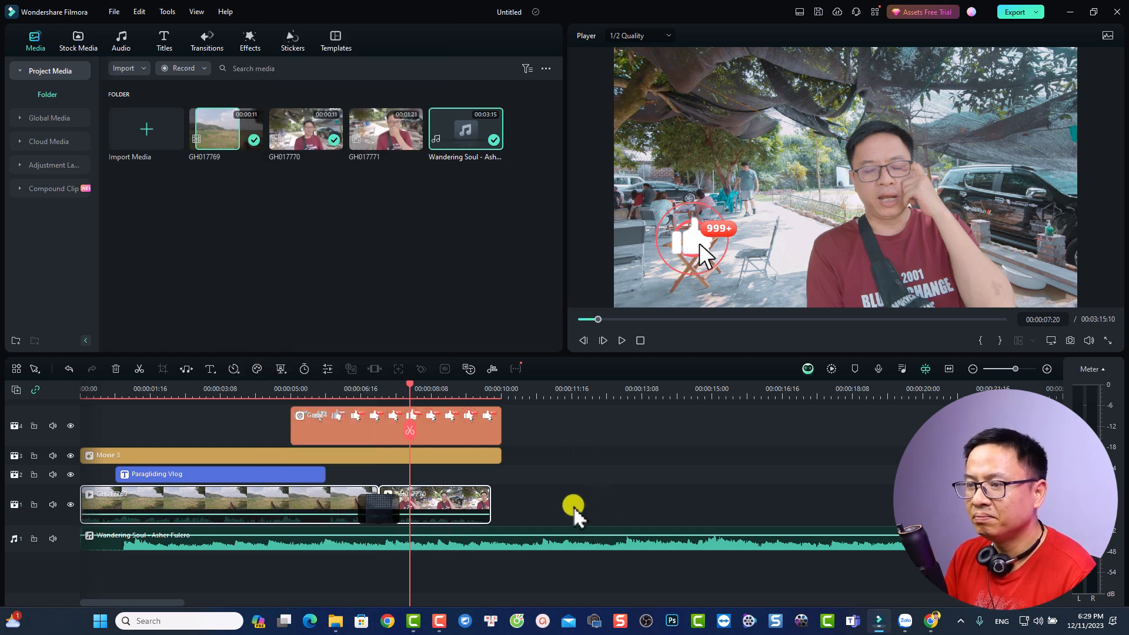
Extend the end of video clip GH017770 to match the end of the Movie 3 effect and Great4 sticker
{"action": "left_click", "coordinate": [499, 391]}
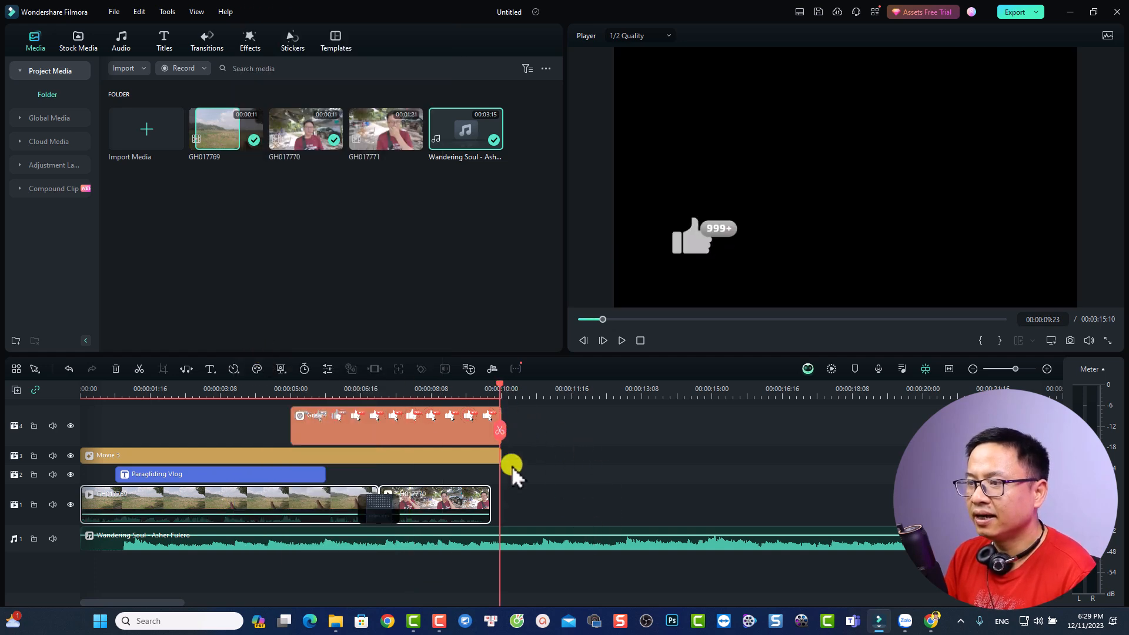
{"action": "left_click", "coordinate": [490, 504]}
{"action": "left_click_drag", "start_coordinate": [490, 505], "coordinate": [504, 507]}
{"action": "left_click", "coordinate": [527, 552]}
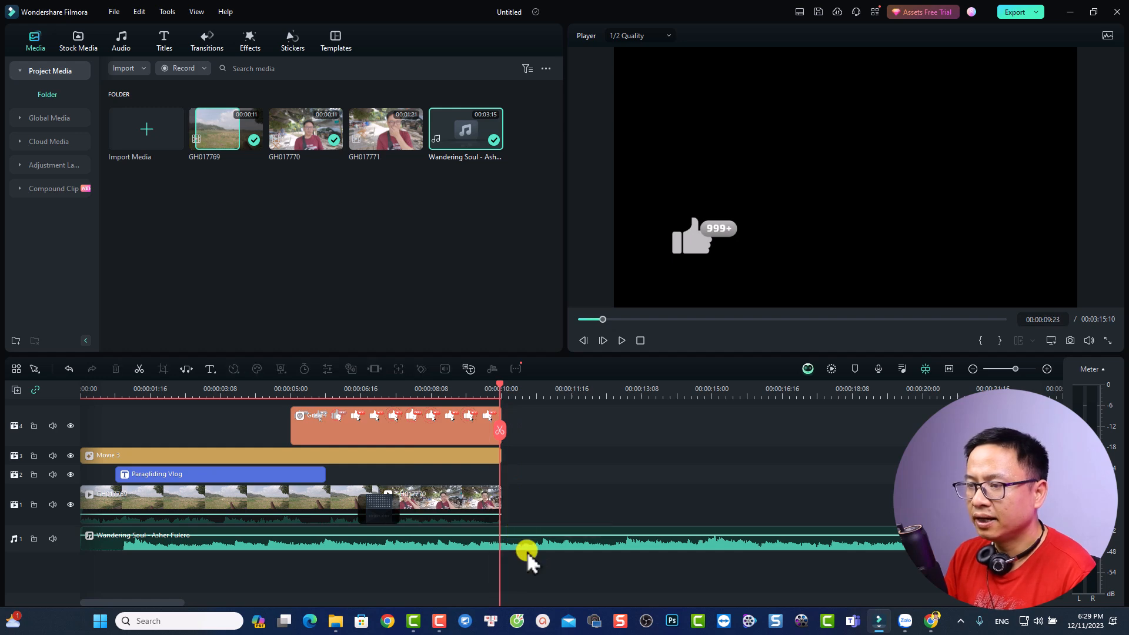
Split the Wandering Soul music at 00:00:09:23, delete the remainder, and align its end with the video tracks
{"action": "left_click", "coordinate": [538, 543]}
{"action": "key", "text": "ctrl+b"}
{"action": "key", "text": "Delete"}
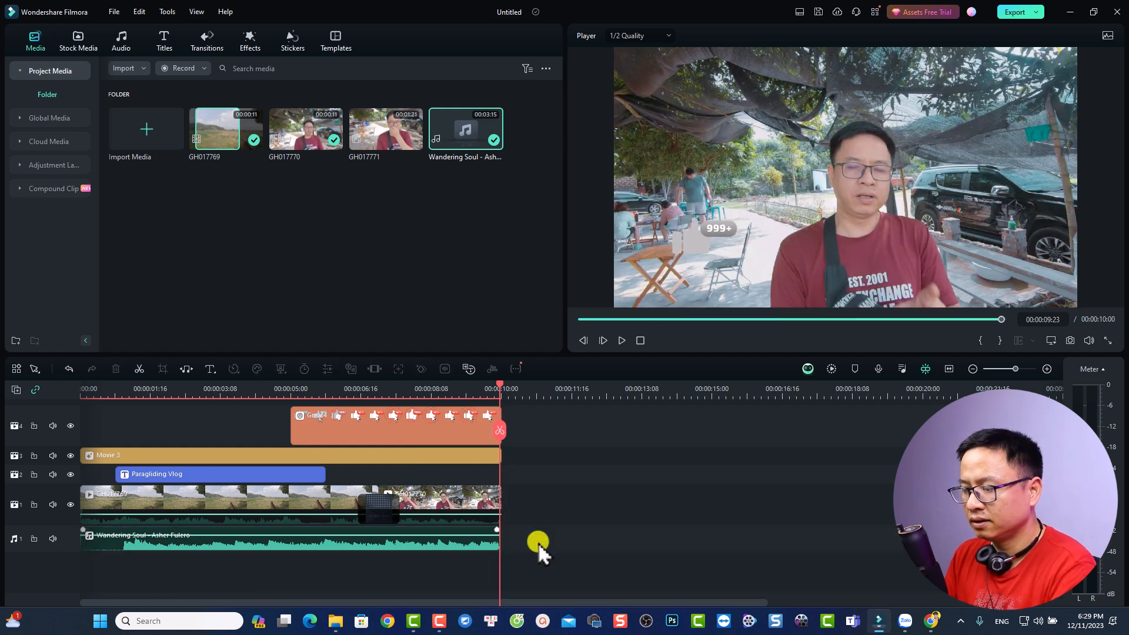
{"action": "left_click", "coordinate": [497, 546]}
{"action": "left_click_drag", "start_coordinate": [500, 547], "coordinate": [502, 546]}
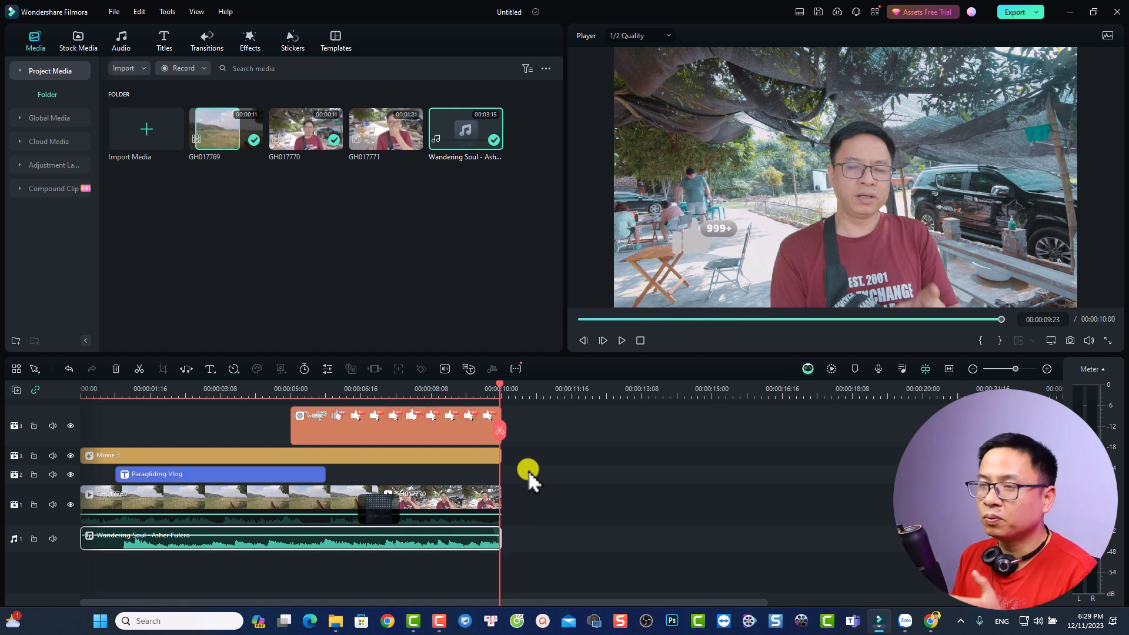
Export the video locally as an MP4 named "Demo video", applying the advanced settings with Higher quality, 1920x1080 and 24 fps
{"action": "left_click", "coordinate": [1016, 12]}
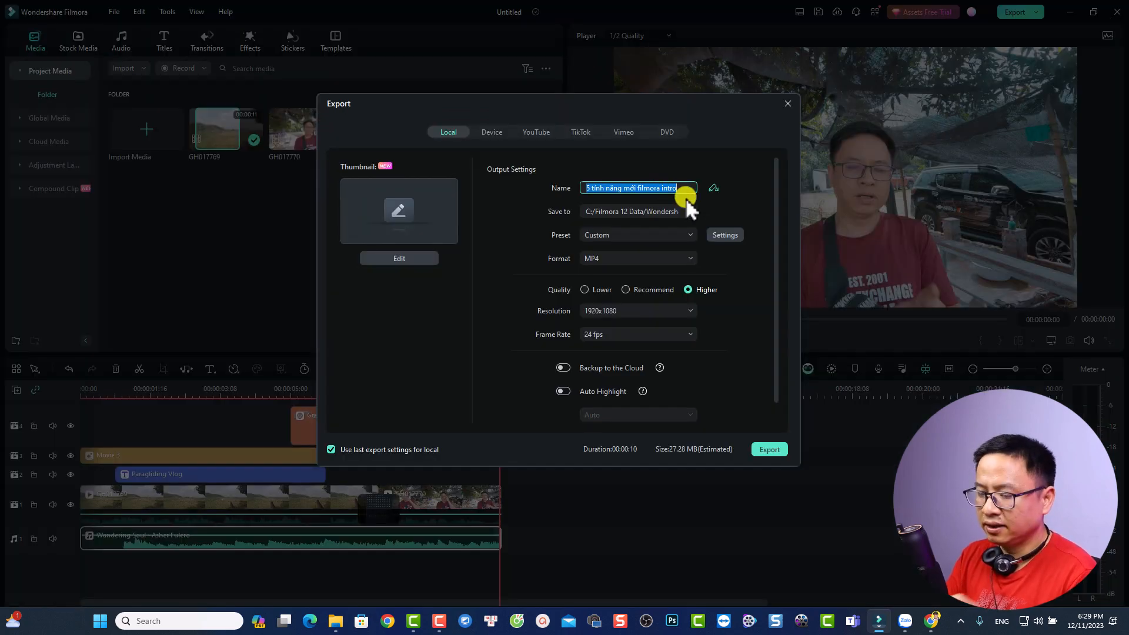
{"action": "type", "text": "Demo video"}
{"action": "left_click", "coordinate": [725, 237]}
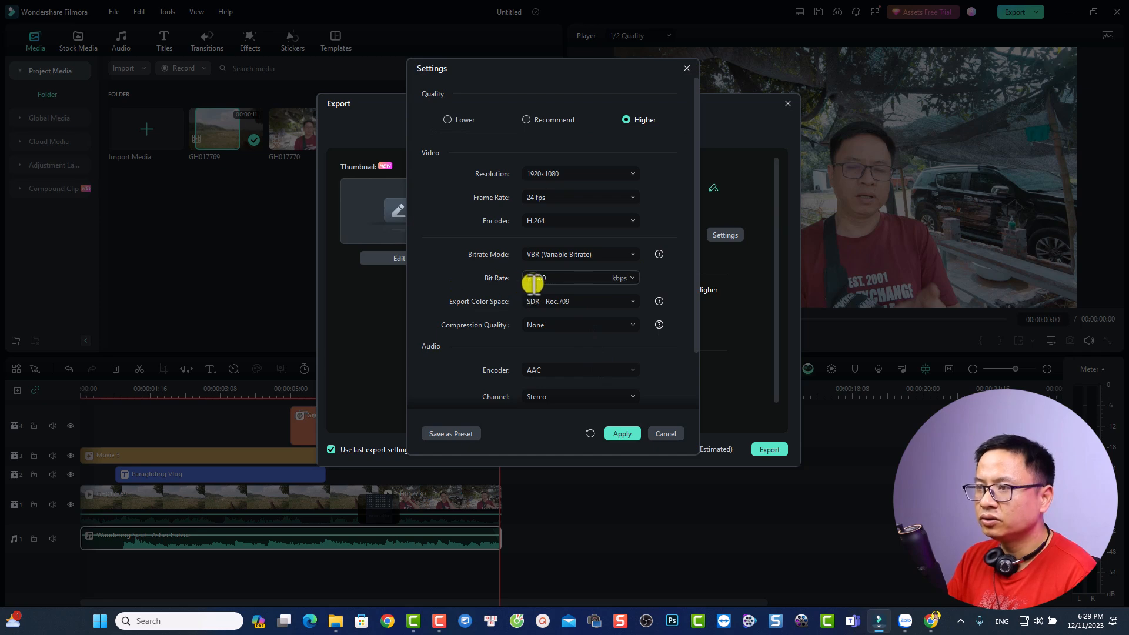
{"action": "left_click", "coordinate": [622, 434]}
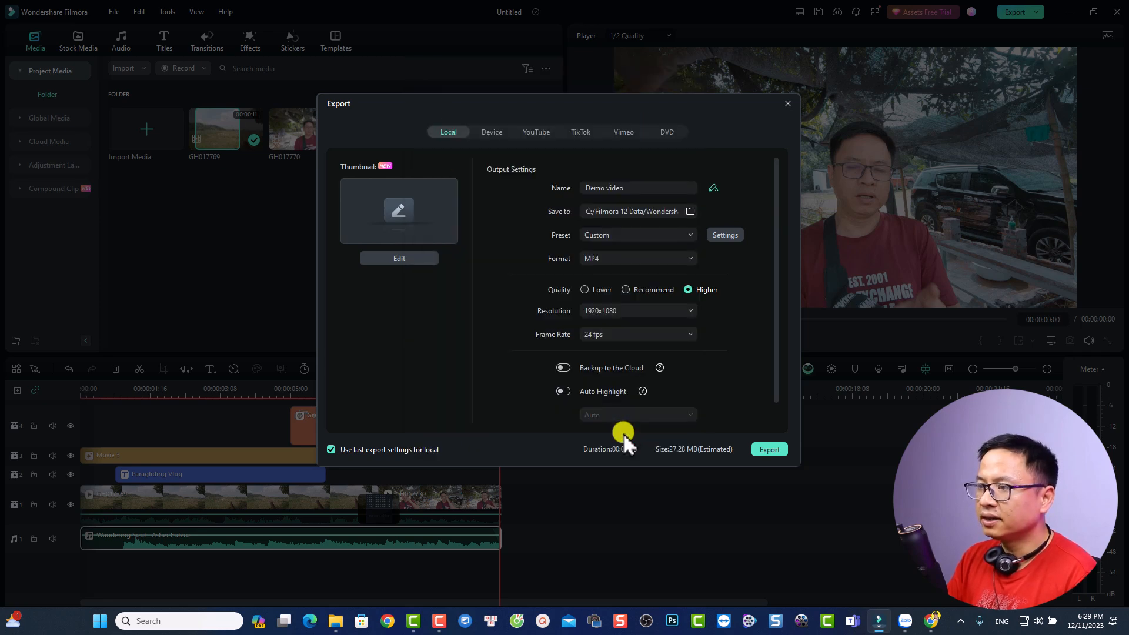
{"action": "left_click", "coordinate": [768, 450]}
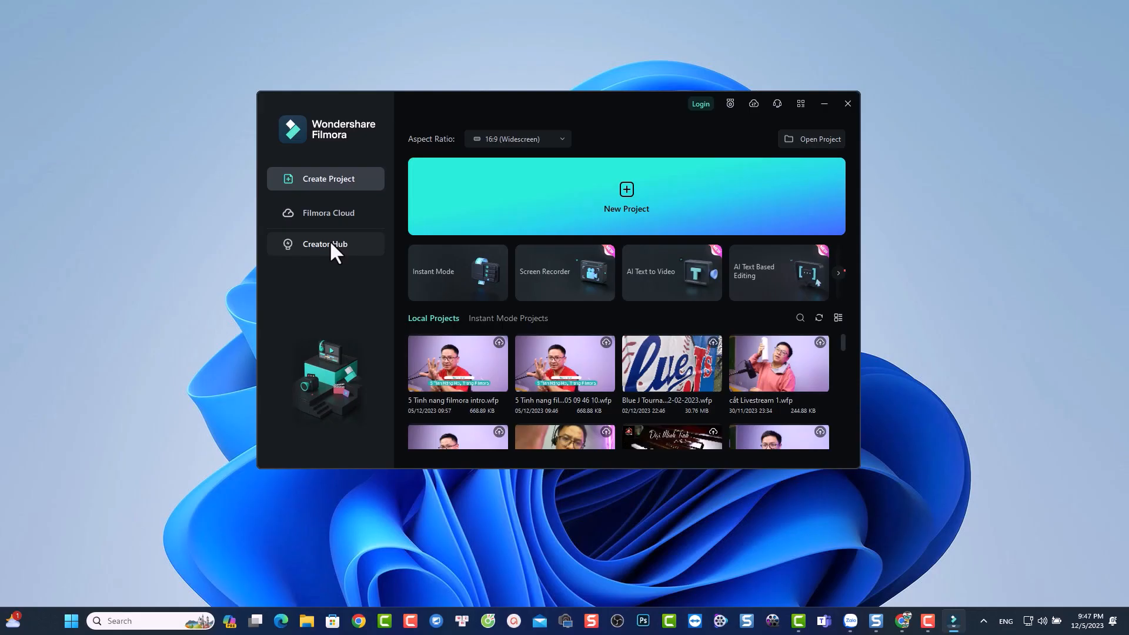
Open the Creator Hub from the start window
{"action": "left_click", "coordinate": [330, 244]}
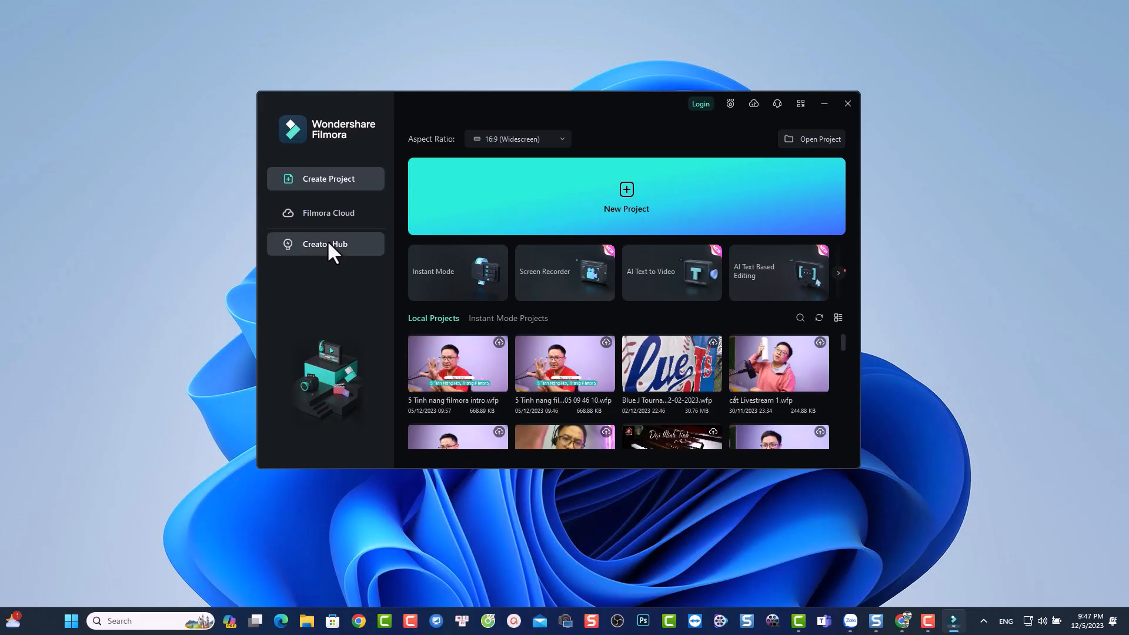